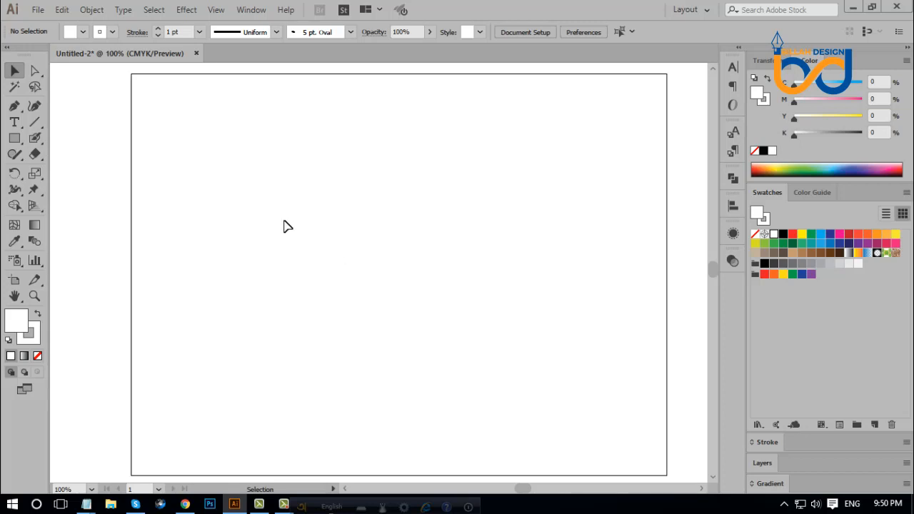
# - Place the rabbit image from the Desktop as an embedded, unlinked picture across the middle of the artboard
pyautogui.click(39, 11)
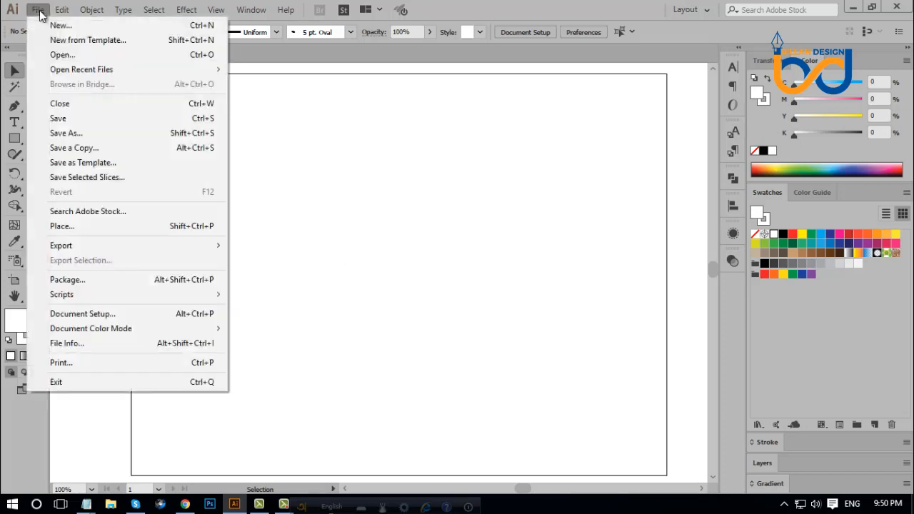
pyautogui.click(66, 228)
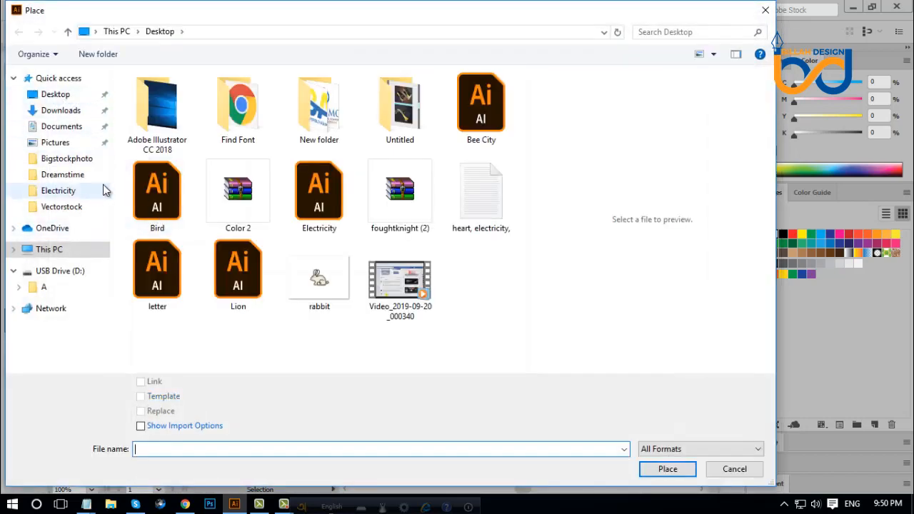
pyautogui.click(326, 294)
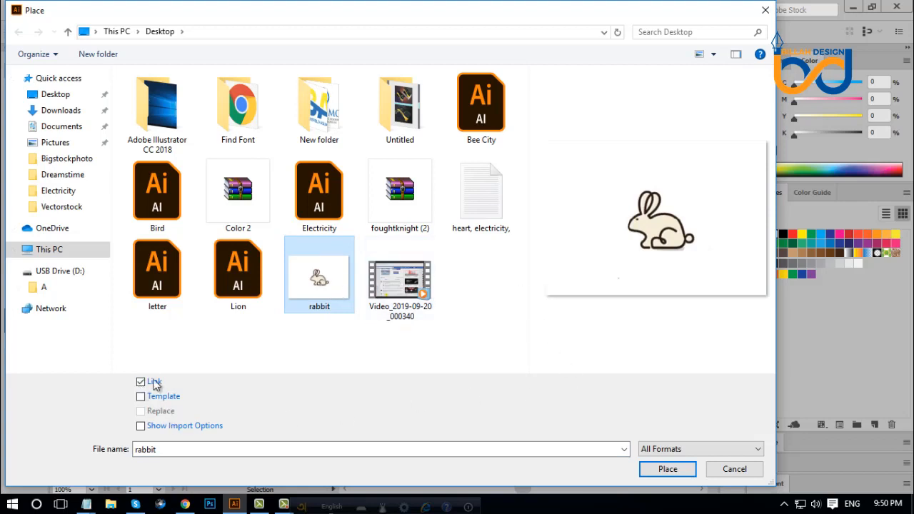
pyautogui.click(142, 383)
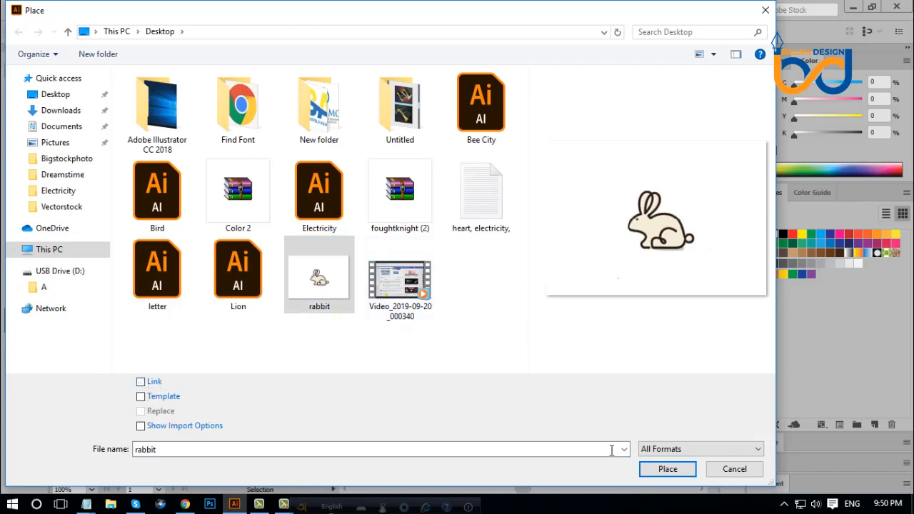
pyautogui.click(667, 469)
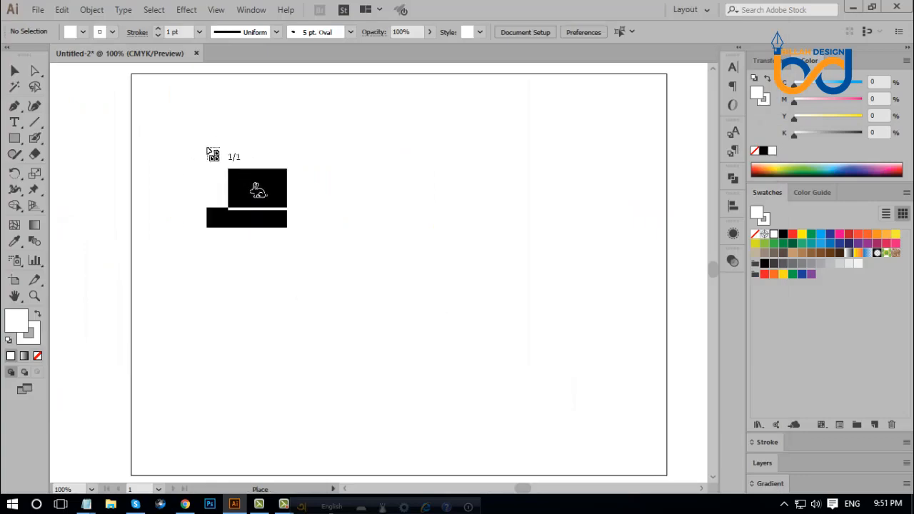
pyautogui.moveTo(203, 140); pyautogui.dragTo(604, 426)
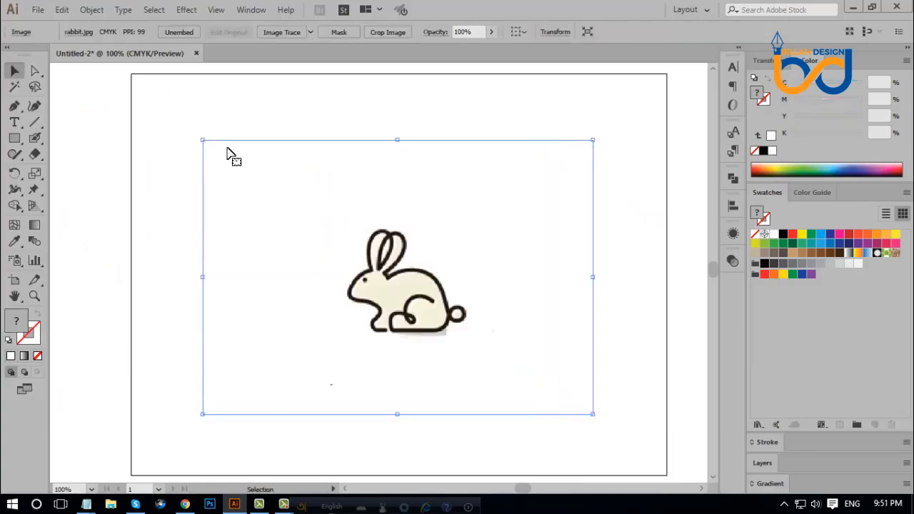
# - Enlarge the placed rabbit image slightly from its centre and reposition it around the middle of the artboard
pyautogui.click(139, 182)
pyautogui.moveTo(409, 272); pyautogui.dragTo(403, 262)
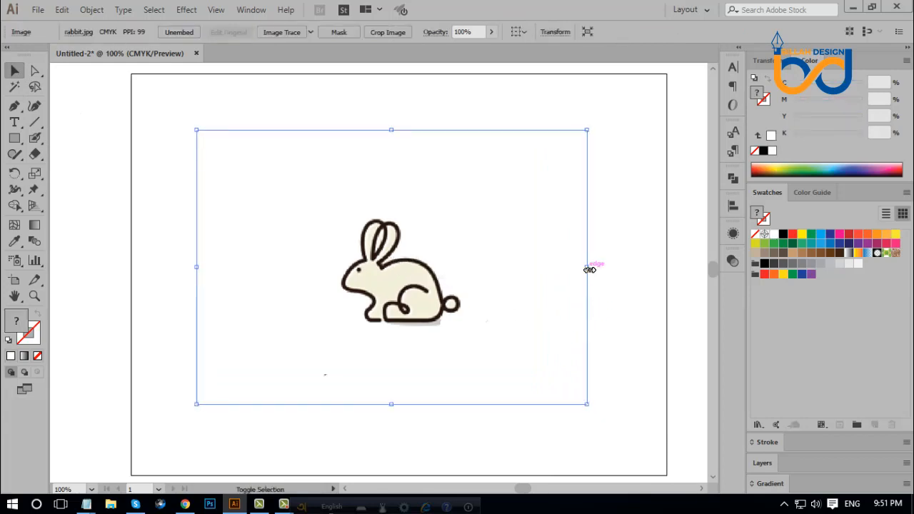
pyautogui.moveTo(589, 269); pyautogui.dragTo(604, 275)
pyautogui.click(639, 331)
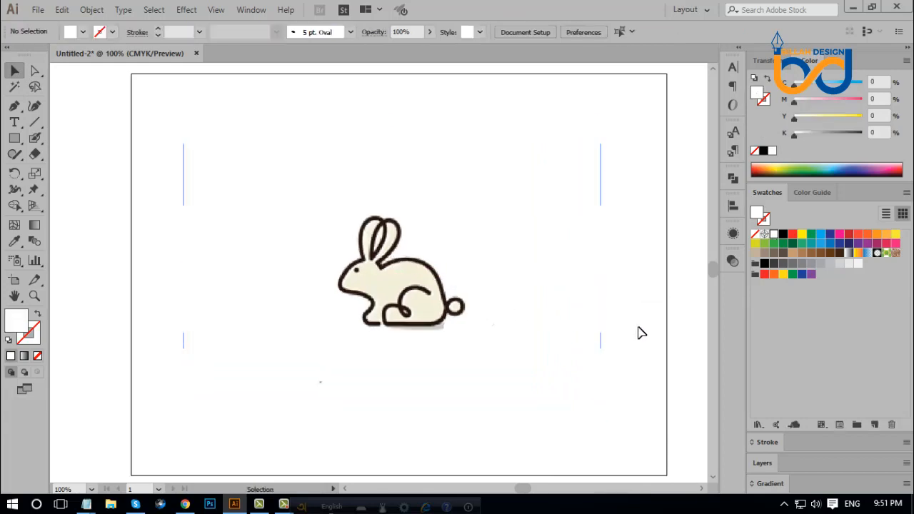
pyautogui.click(459, 295)
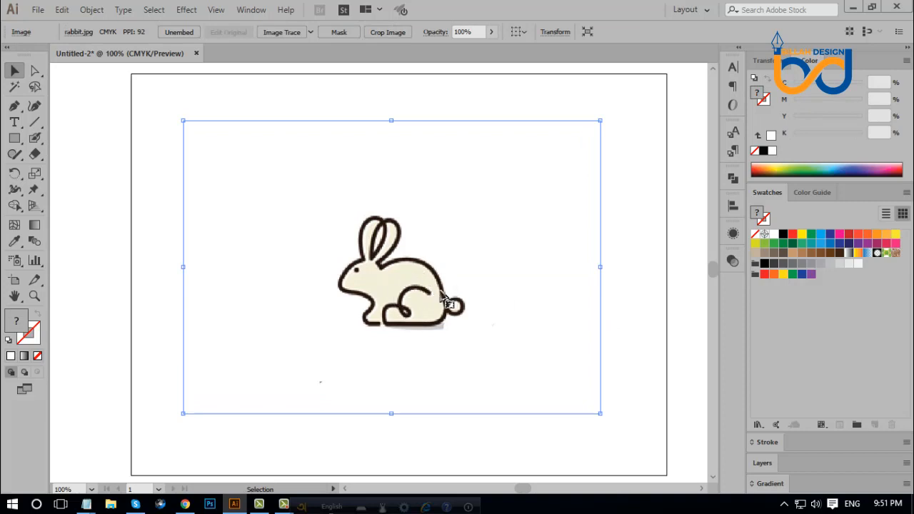
pyautogui.click(638, 351)
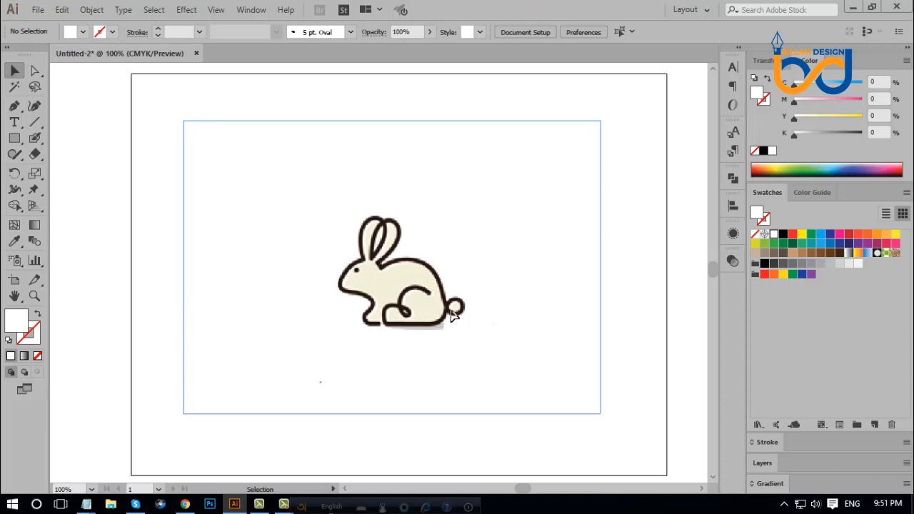
pyautogui.moveTo(452, 315); pyautogui.dragTo(447, 309)
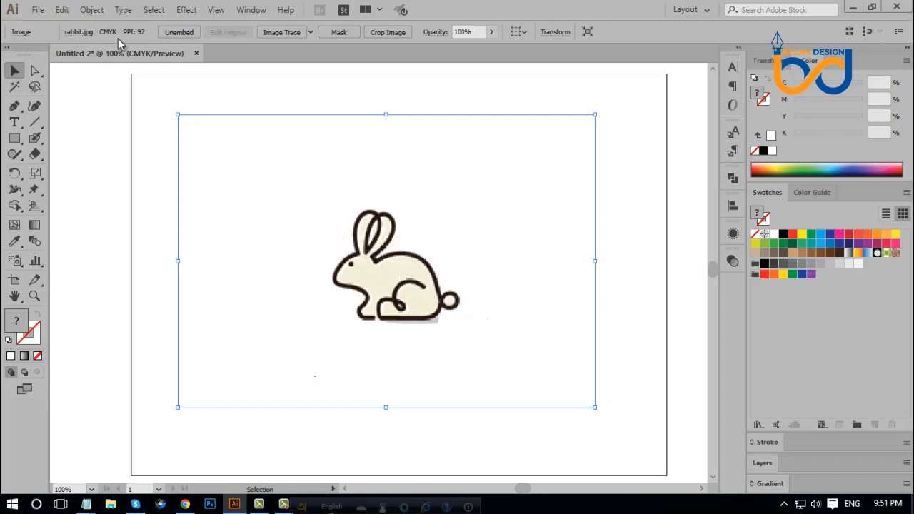
# - Lock the selected rabbit image so it can serve as a tracing reference
pyautogui.click(92, 10)
pyautogui.moveTo(300, 77)
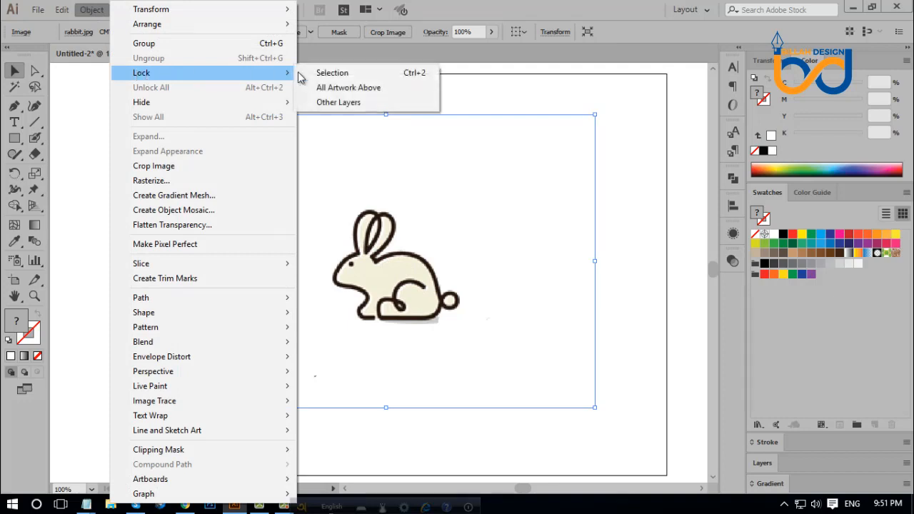
pyautogui.click(332, 74)
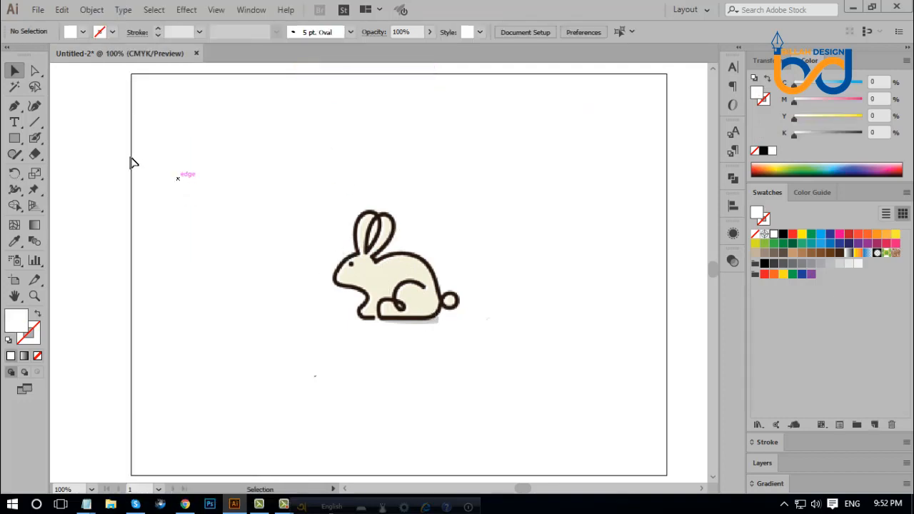
# - Set up the Pen tool with no fill and a cyan stroke (C=100, M=0, Y=0, K=0)
pyautogui.click(14, 106)
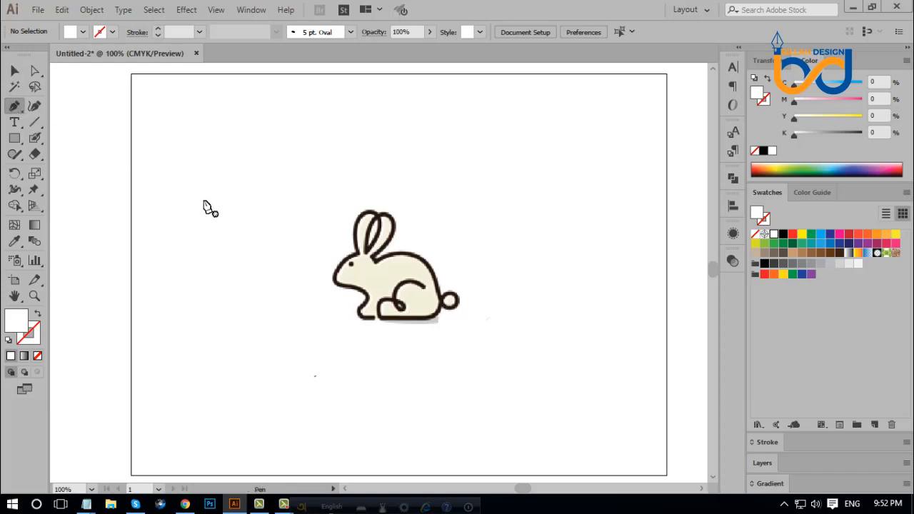
pyautogui.click(38, 328)
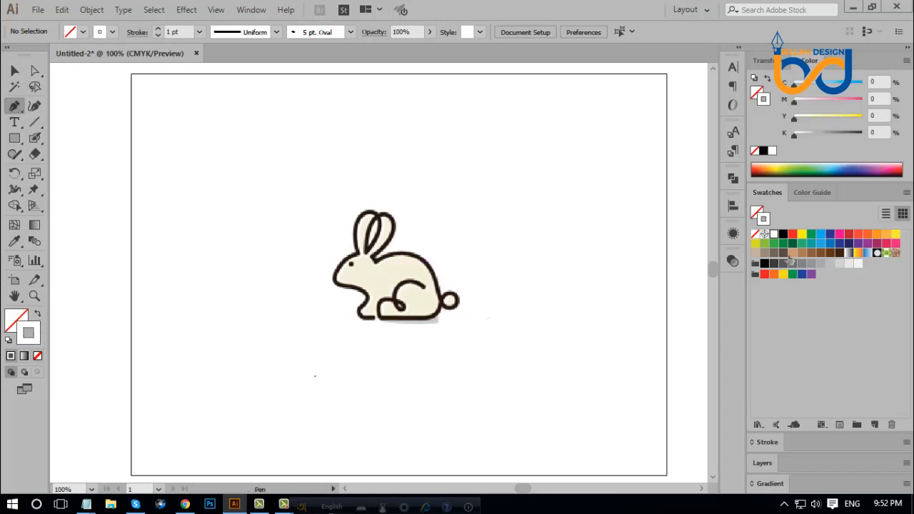
pyautogui.click(821, 234)
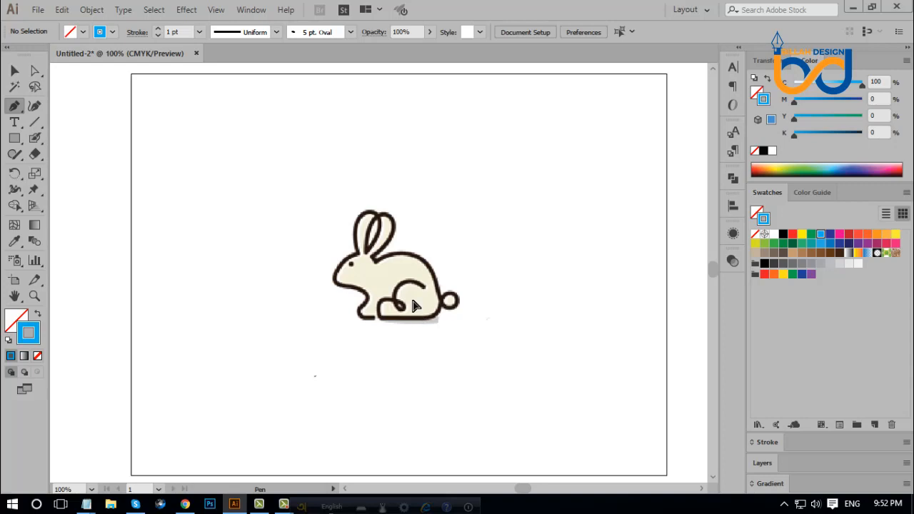
# - Trace the rabbit's outline with the Pen tool from the nose along the chin, chest, front foot and belly up to the tail
pyautogui.hotkey('ctrl', '+')
pyautogui.hotkey('ctrl', '+')
pyautogui.hotkey('ctrl', '+')
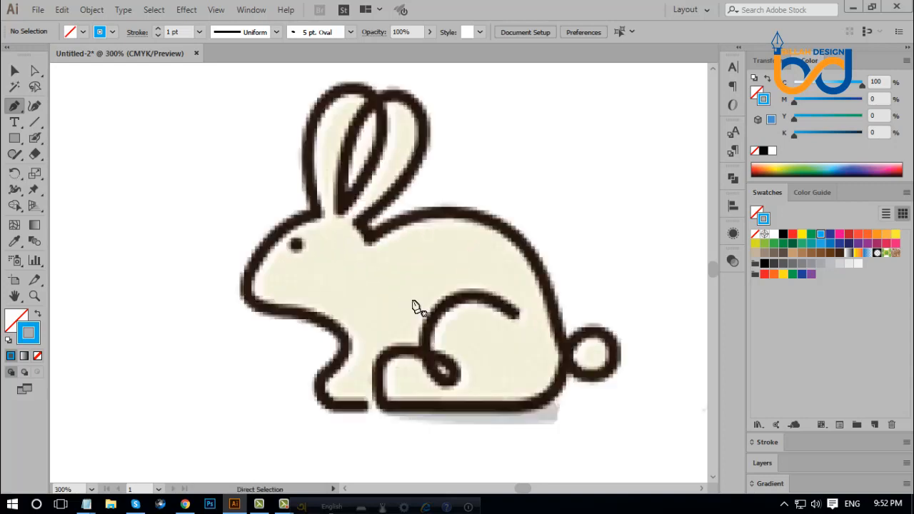
pyautogui.moveTo(404, 273); pyautogui.dragTo(403, 280)
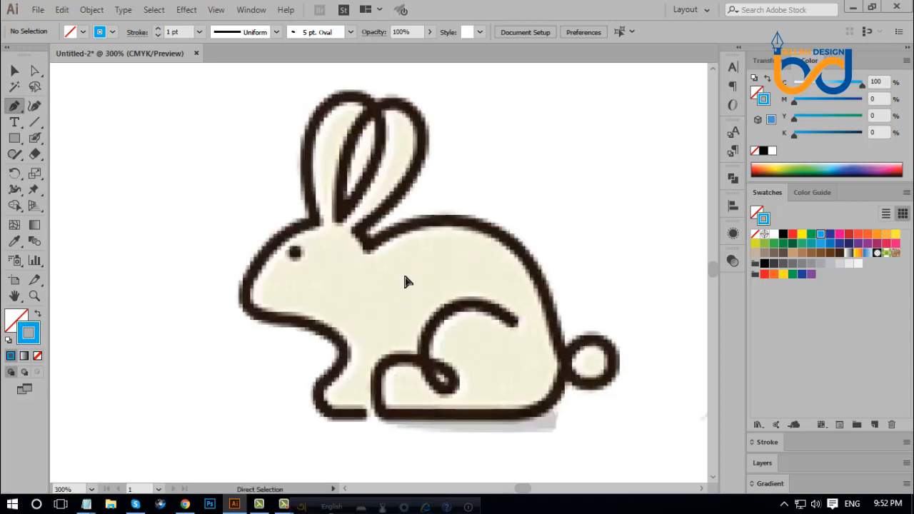
pyautogui.hotkey('ctrl', '-')
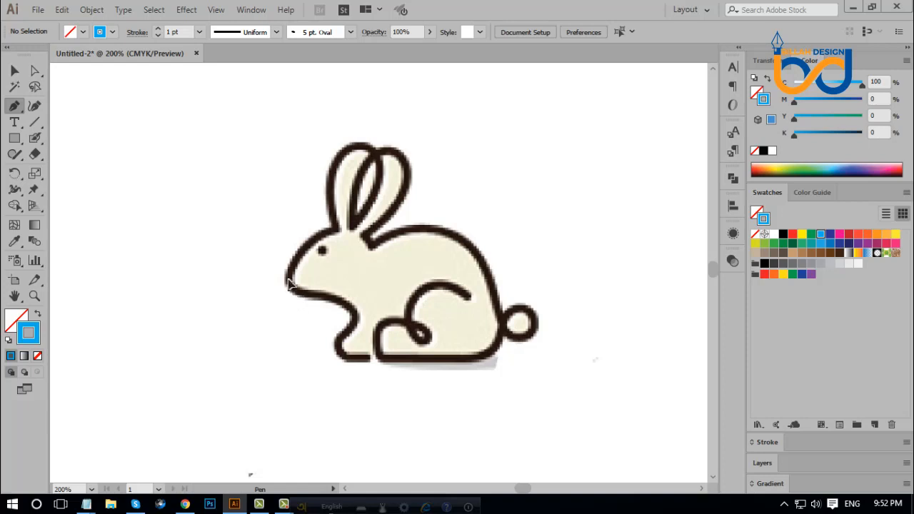
pyautogui.moveTo(287, 280); pyautogui.dragTo(291, 306)
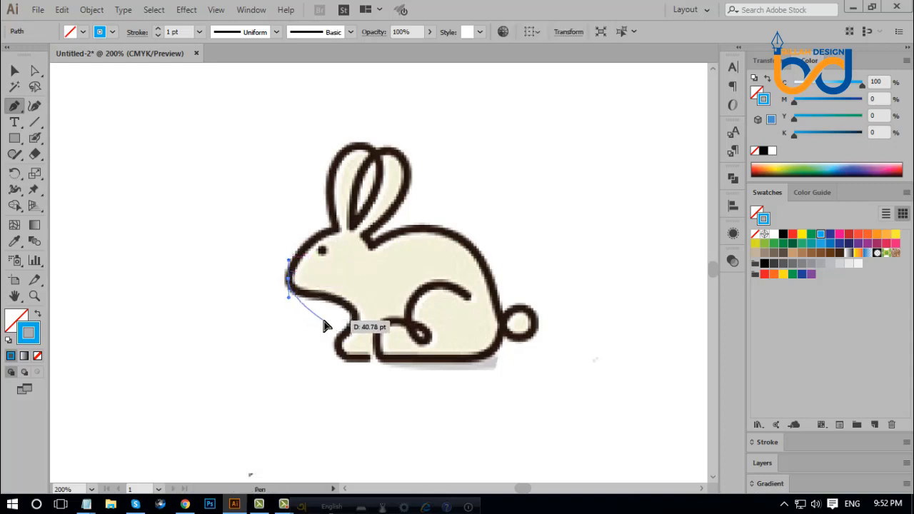
pyautogui.hotkey('ctrl', '+')
pyautogui.moveTo(455, 350); pyautogui.dragTo(368, 327)
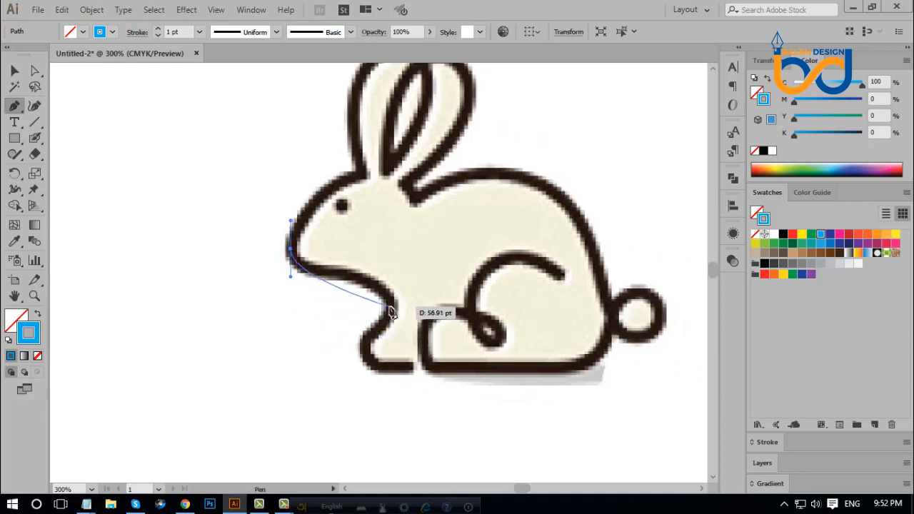
pyautogui.moveTo(389, 307); pyautogui.dragTo(479, 372)
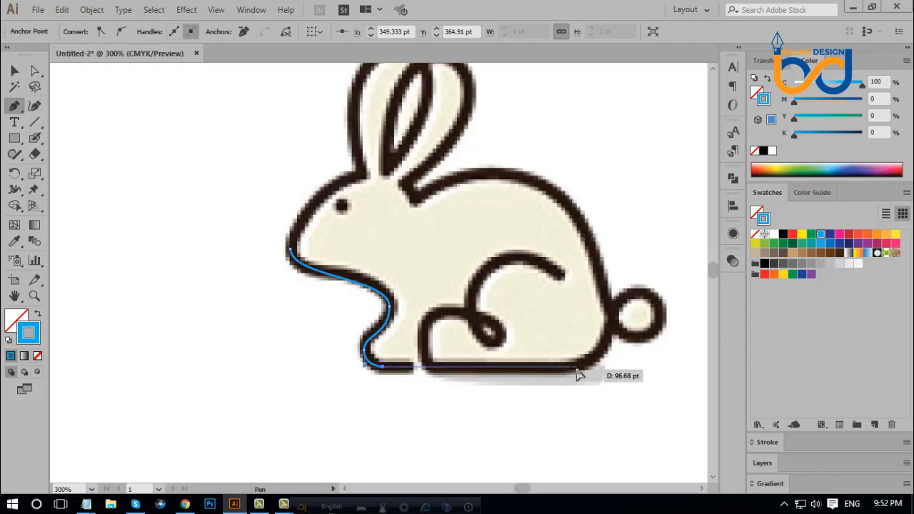
pyautogui.moveTo(579, 369); pyautogui.dragTo(620, 301)
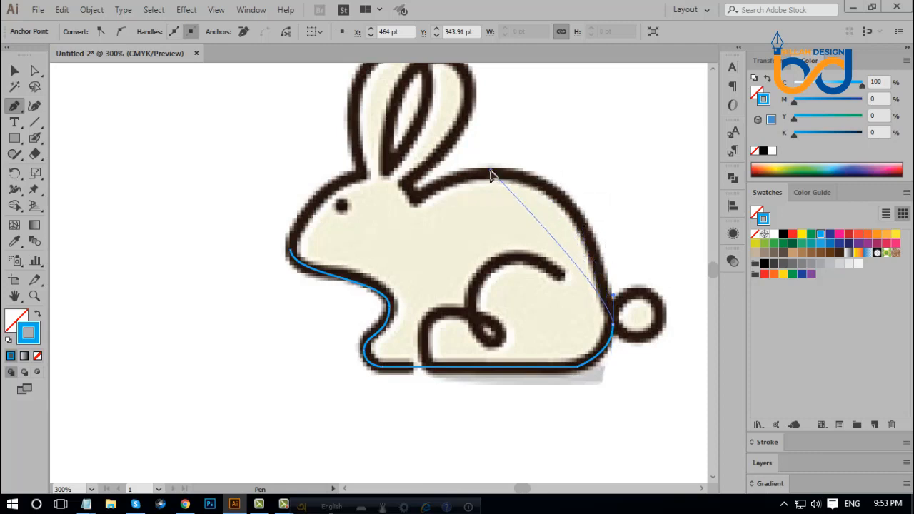
# - Continue the path over the rump and back, shorten the leading curve handle, and end at the notch behind the ears
pyautogui.moveTo(490, 171); pyautogui.dragTo(395, 178)
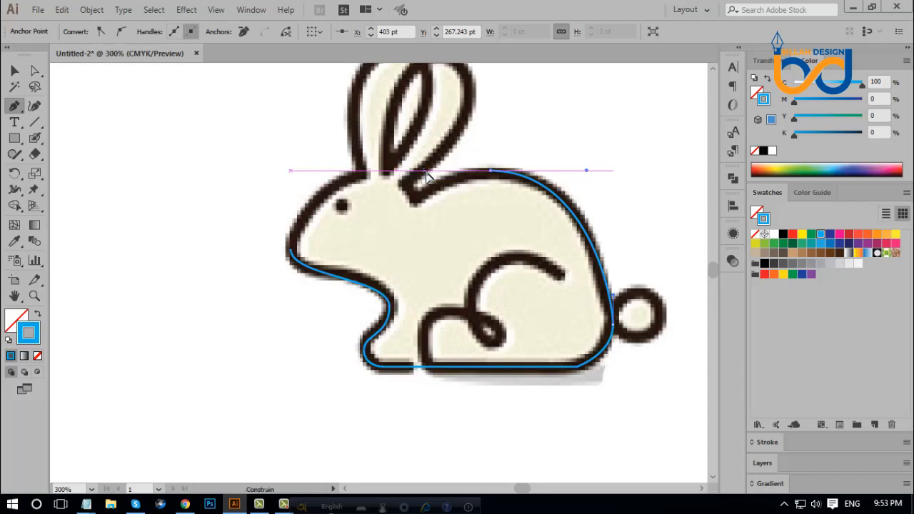
pyautogui.moveTo(444, 175); pyautogui.dragTo(443, 176)
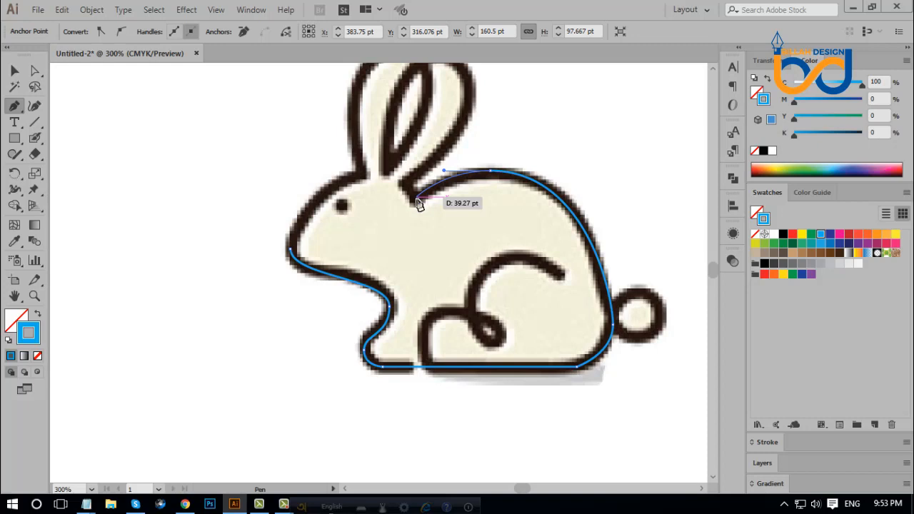
pyautogui.click(416, 199)
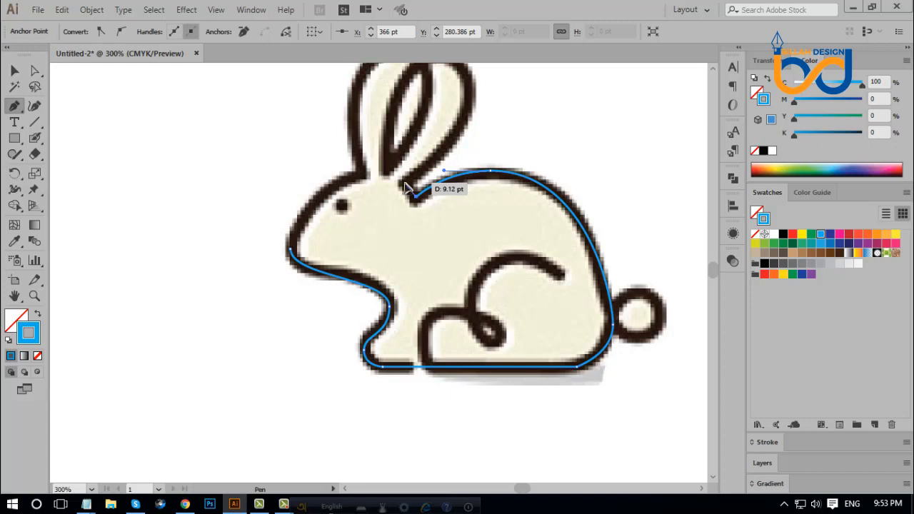
# - Trace the rear ear from its base around the tip to its inner edge, and remove the last anchor's outgoing handle
pyautogui.scroll(3, 464, 182)
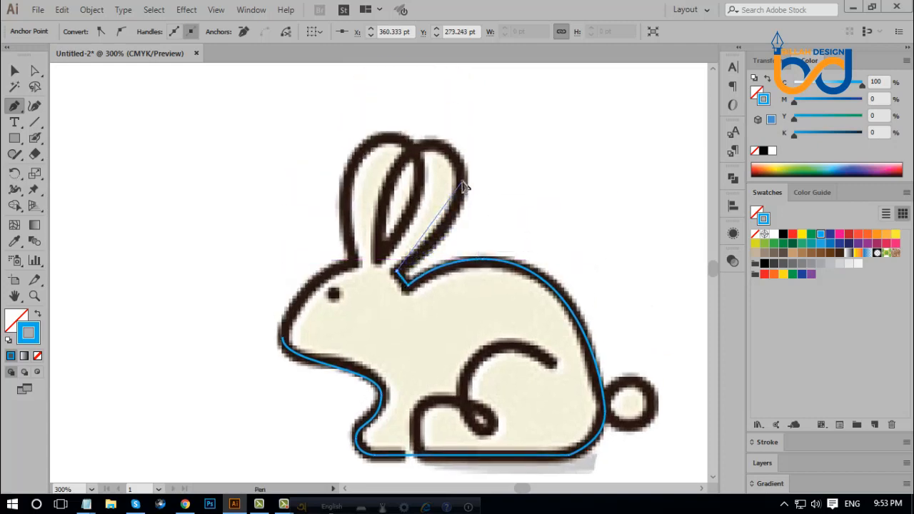
pyautogui.moveTo(463, 181); pyautogui.dragTo(462, 145)
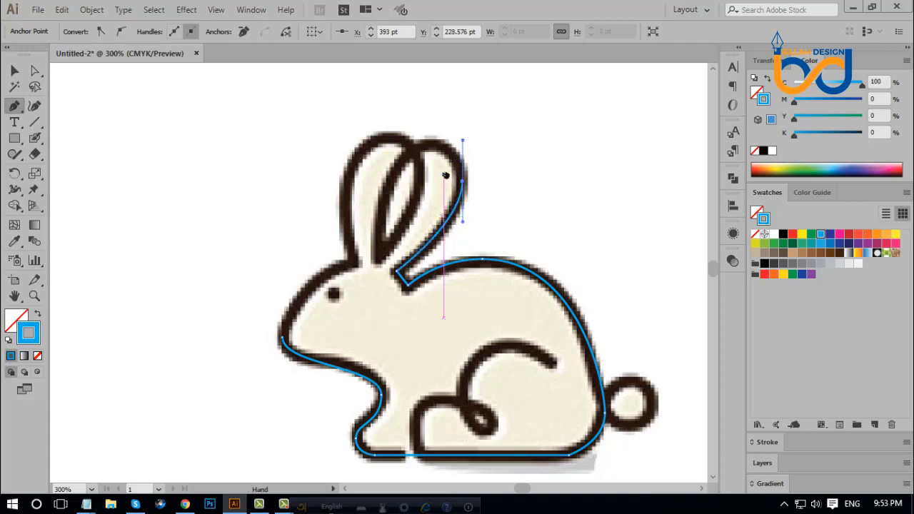
pyautogui.scroll(1, 445, 178)
pyautogui.hscroll(-1, 445, 178)
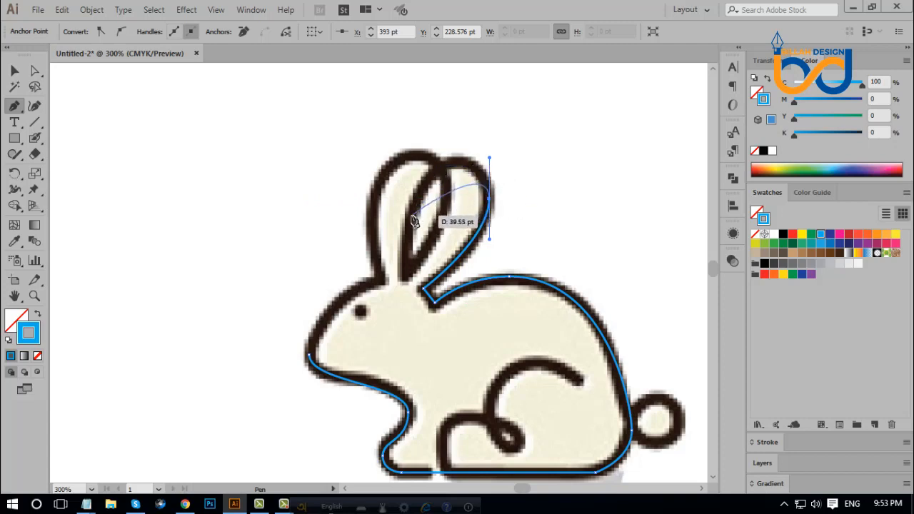
pyautogui.moveTo(412, 216); pyautogui.dragTo(386, 294)
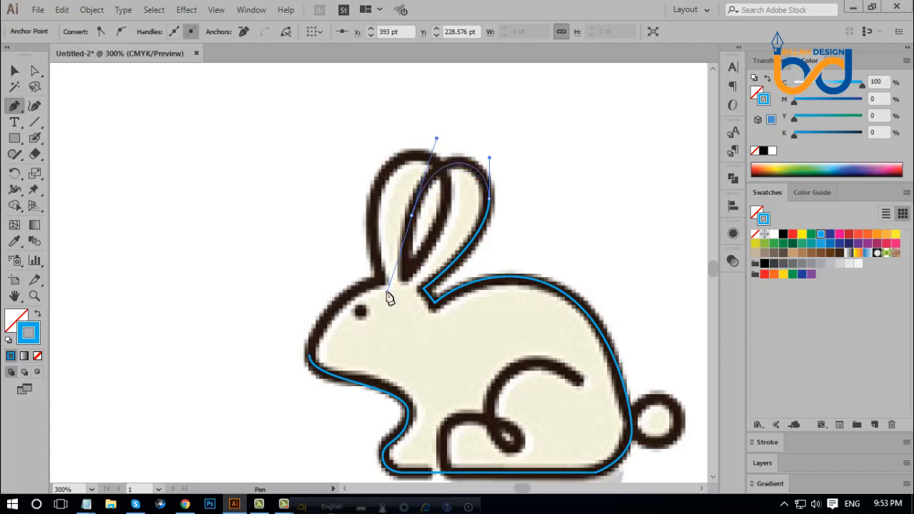
pyautogui.moveTo(386, 293); pyautogui.dragTo(386, 292)
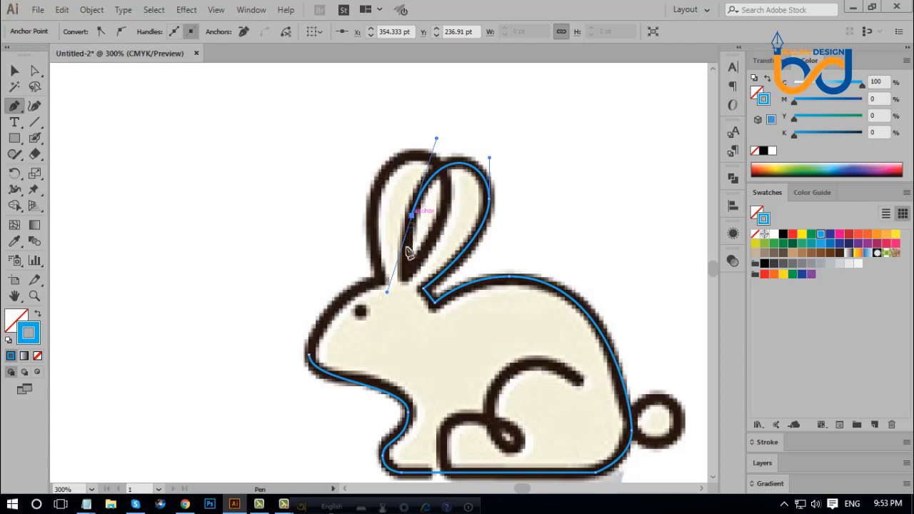
pyautogui.click(412, 216)
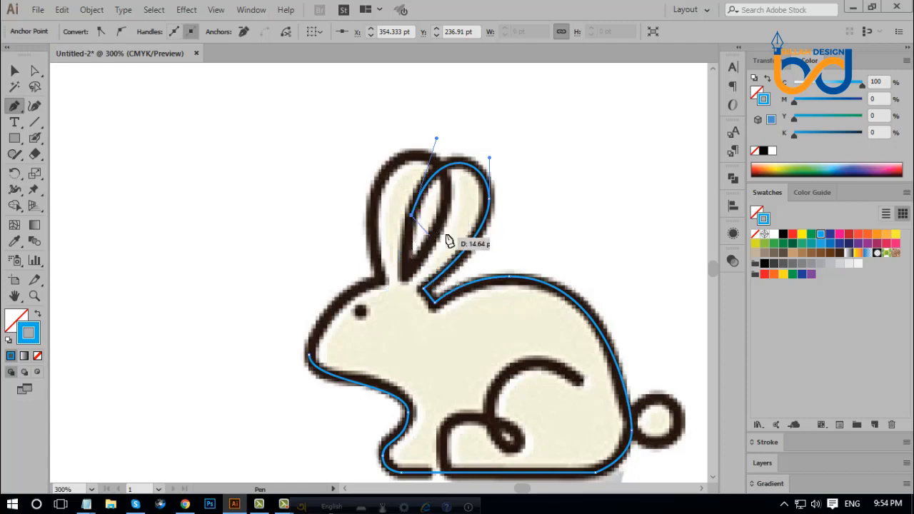
# - Extend the path up to where the two ears cross at the top, and remove that anchor's outgoing handle
pyautogui.moveTo(450, 238); pyautogui.dragTo(425, 273)
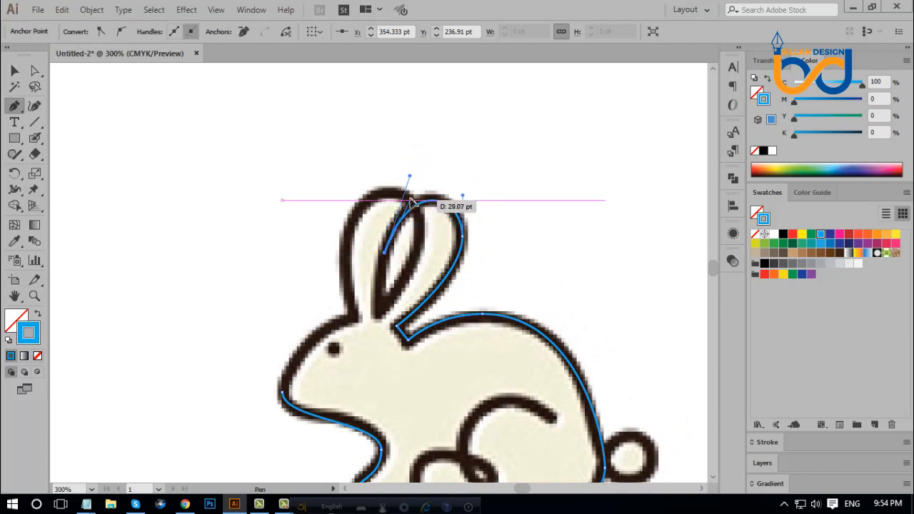
pyautogui.moveTo(412, 202); pyautogui.dragTo(443, 180)
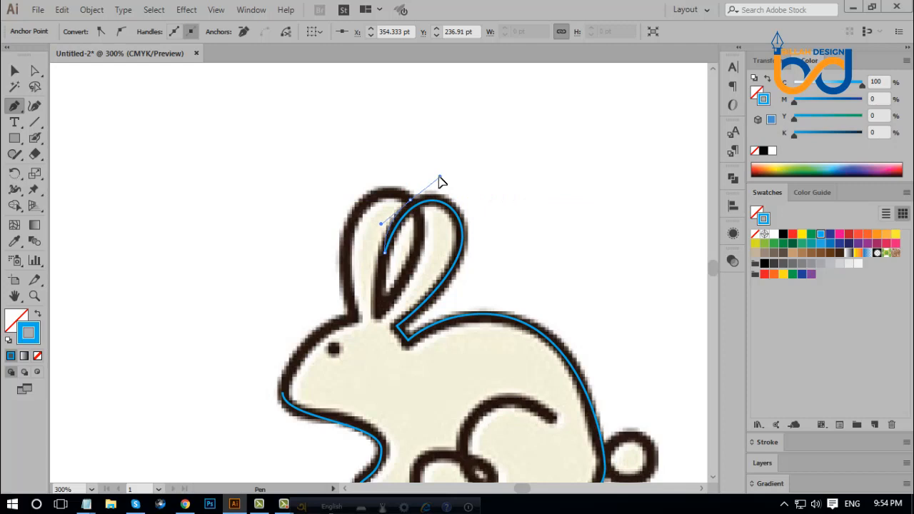
pyautogui.click(413, 204)
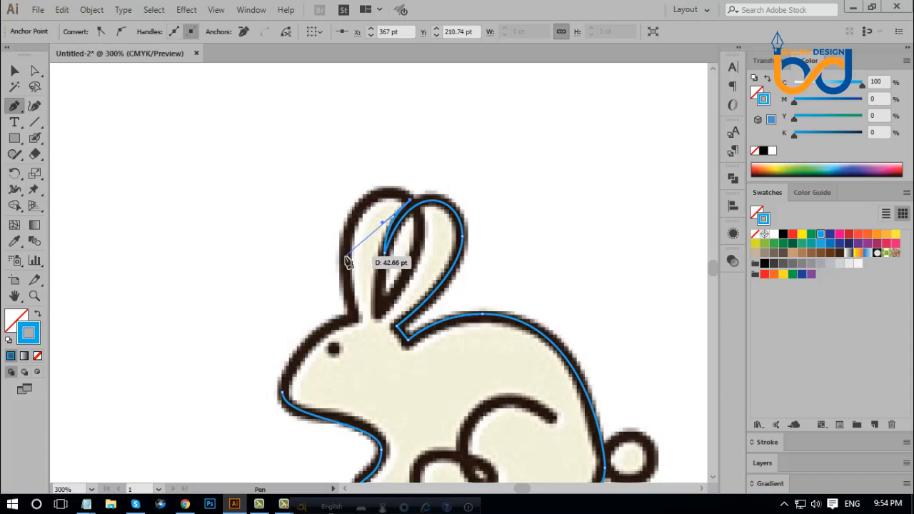
# - Trace the front ear down to the forehead, close the path at the nose with a curved segment, and deselect it
pyautogui.moveTo(345, 256); pyautogui.dragTo(345, 271)
pyautogui.moveTo(349, 291); pyautogui.dragTo(348, 297)
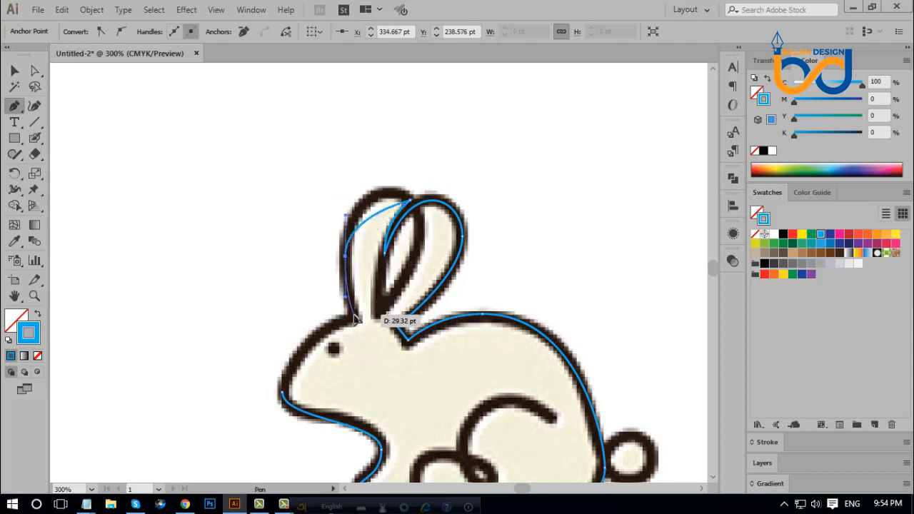
pyautogui.press('space')
pyautogui.moveTo(358, 293); pyautogui.dragTo(388, 209)
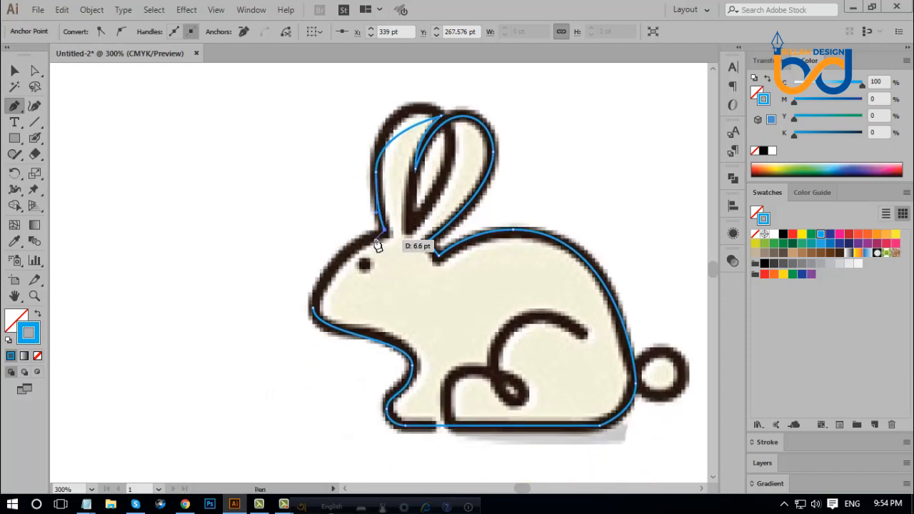
pyautogui.click(314, 308)
pyautogui.moveTo(314, 309); pyautogui.dragTo(321, 351)
pyautogui.press('a')
pyautogui.click(100, 110)
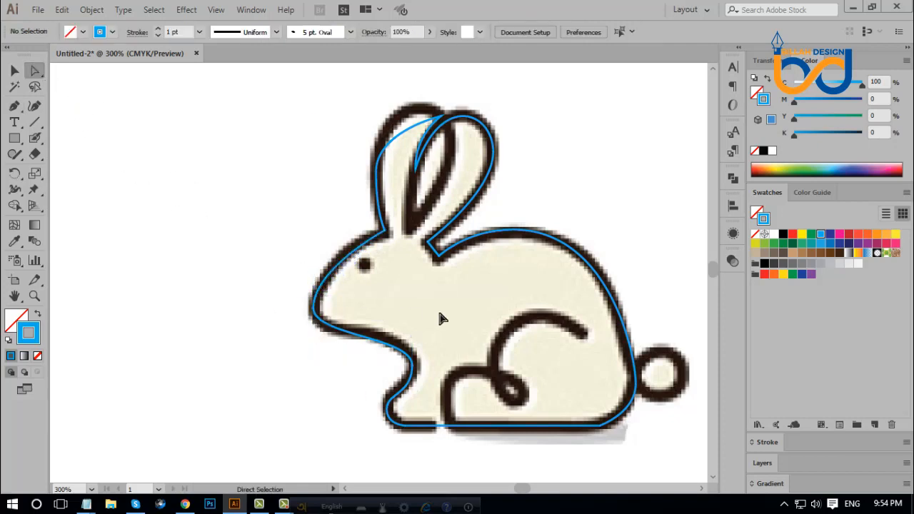
# - Lengthen the upper handle of the front ear's outer anchor so the curve follows the ear tip
pyautogui.moveTo(502, 305); pyautogui.dragTo(468, 300)
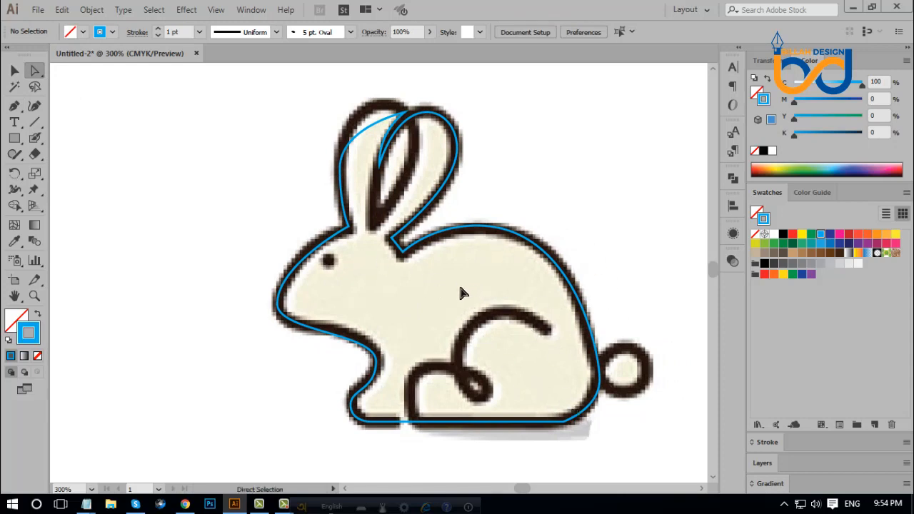
pyautogui.scroll(3, 362, 241)
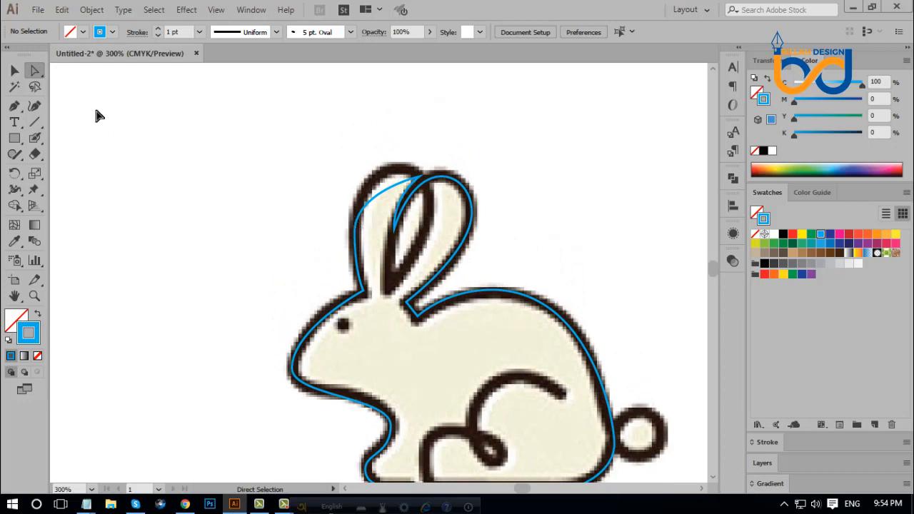
pyautogui.click(365, 208)
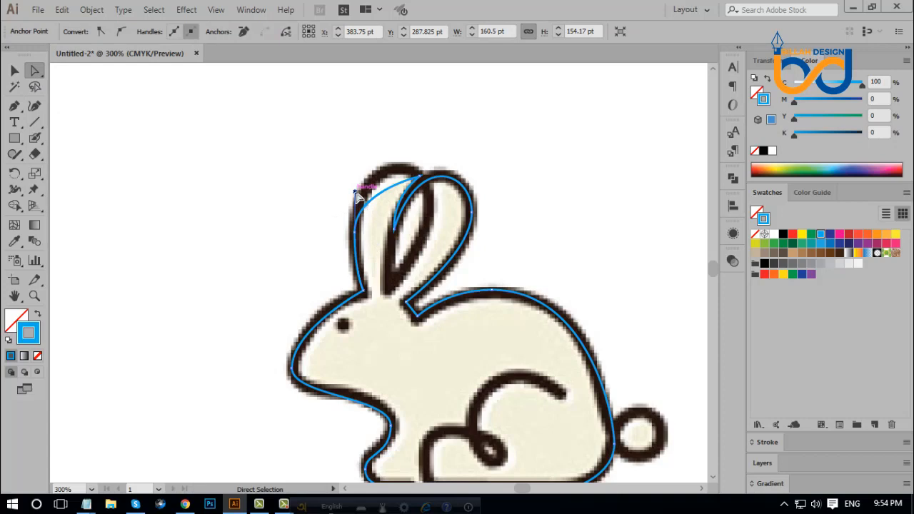
pyautogui.moveTo(357, 193); pyautogui.dragTo(361, 156)
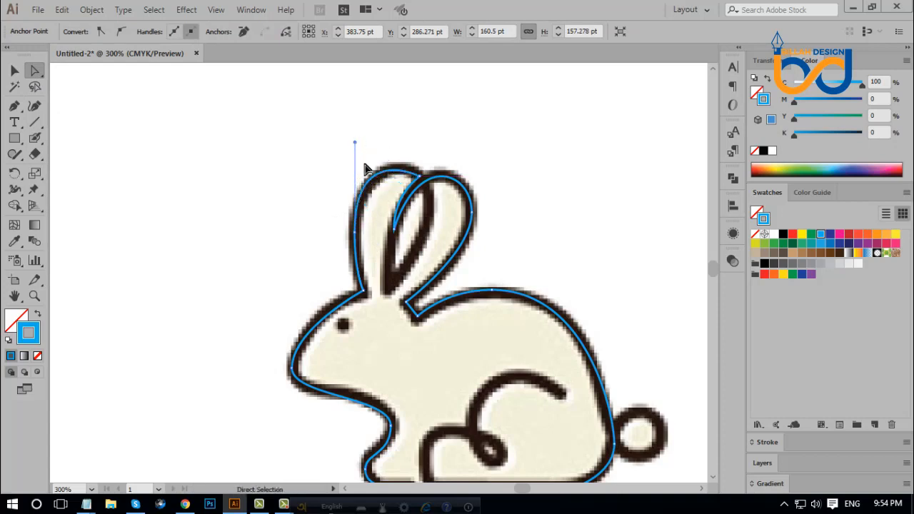
pyautogui.click(308, 238)
# - Round the corner anchor at the rear end of the belly line to a radius of about 23 pt
pyautogui.moveTo(400, 321); pyautogui.dragTo(393, 313)
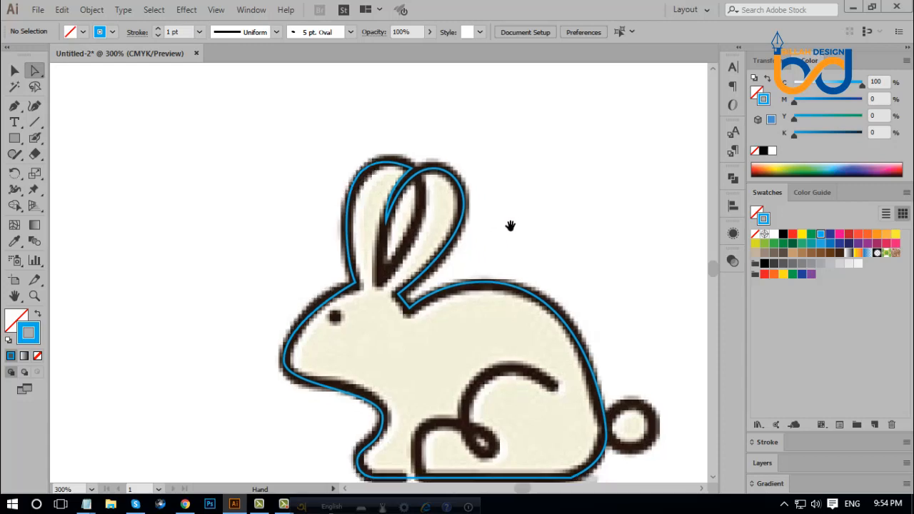
pyautogui.click(434, 154)
pyautogui.click(535, 219)
pyautogui.moveTo(485, 334); pyautogui.dragTo(462, 234)
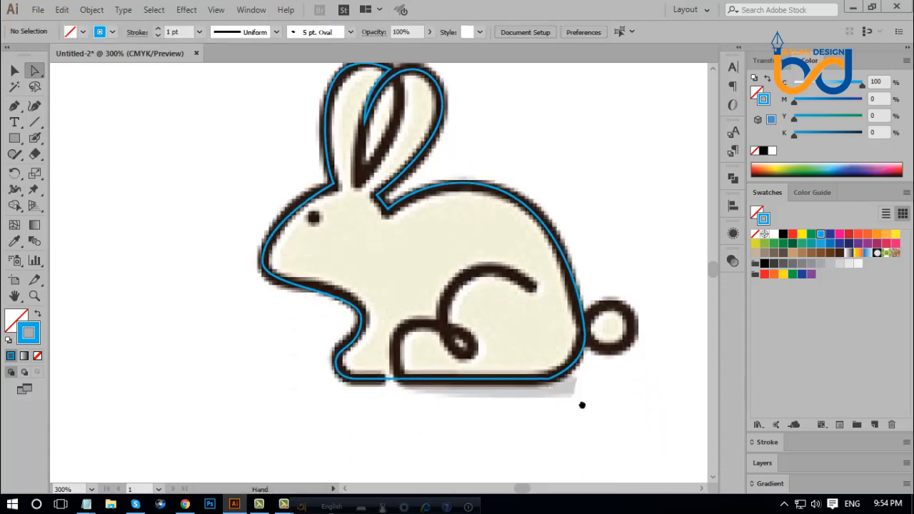
pyautogui.moveTo(582, 405); pyautogui.dragTo(548, 396)
pyautogui.moveTo(520, 364); pyautogui.dragTo(541, 376)
pyautogui.click(548, 391)
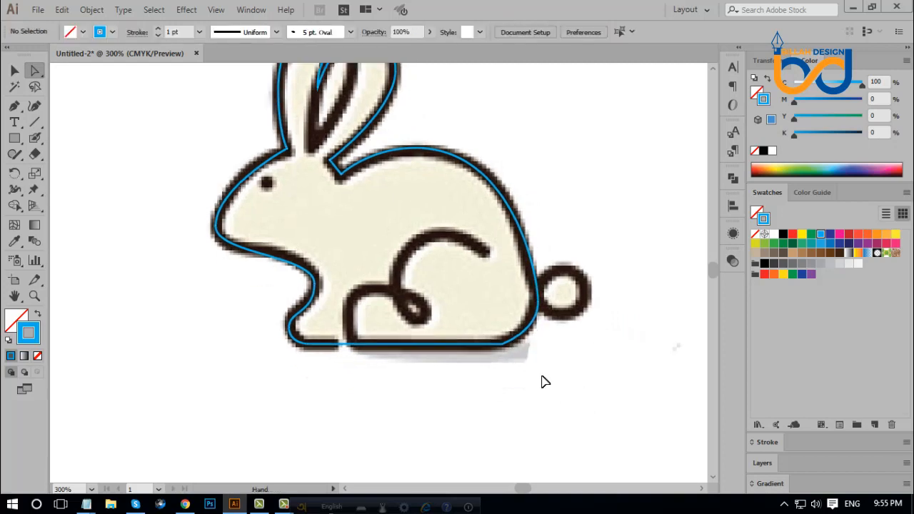
pyautogui.hotkey('ctrl', '=')
pyautogui.moveTo(575, 403); pyautogui.dragTo(563, 380)
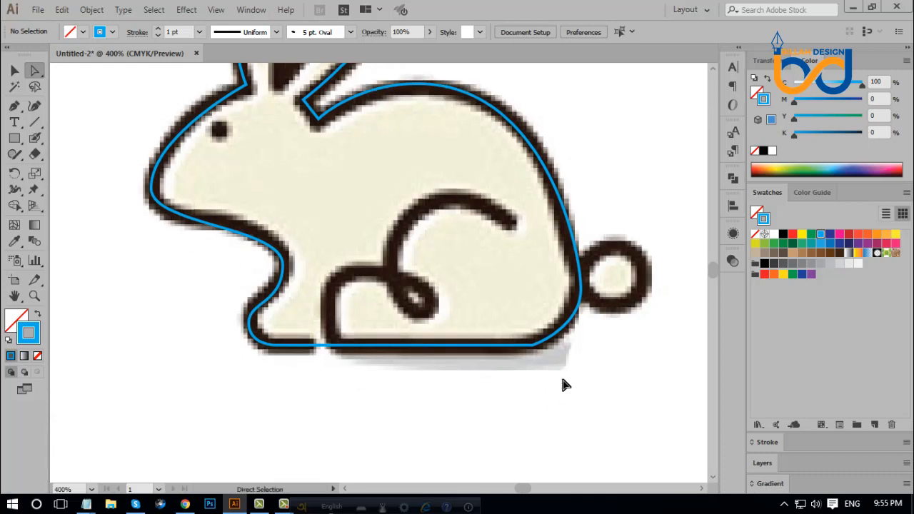
pyautogui.click(534, 347)
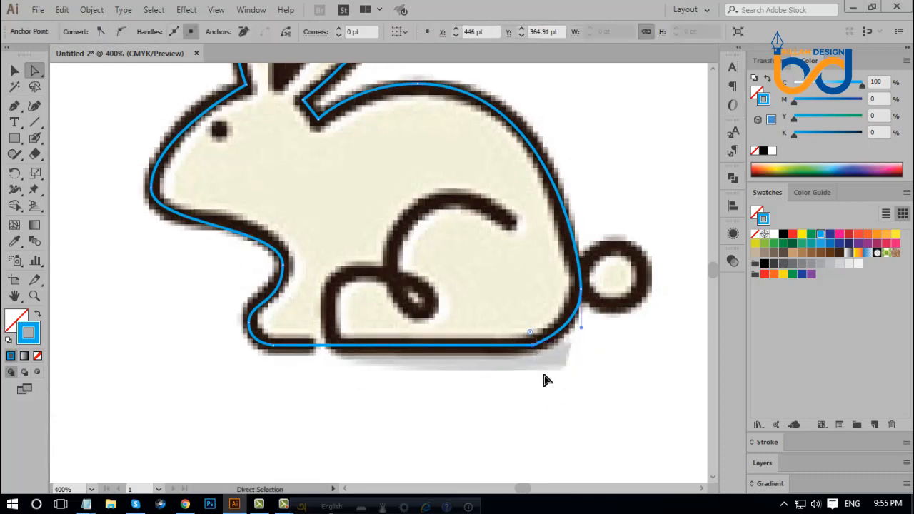
pyautogui.click(543, 378)
pyautogui.click(534, 348)
pyautogui.moveTo(530, 333); pyautogui.dragTo(521, 301)
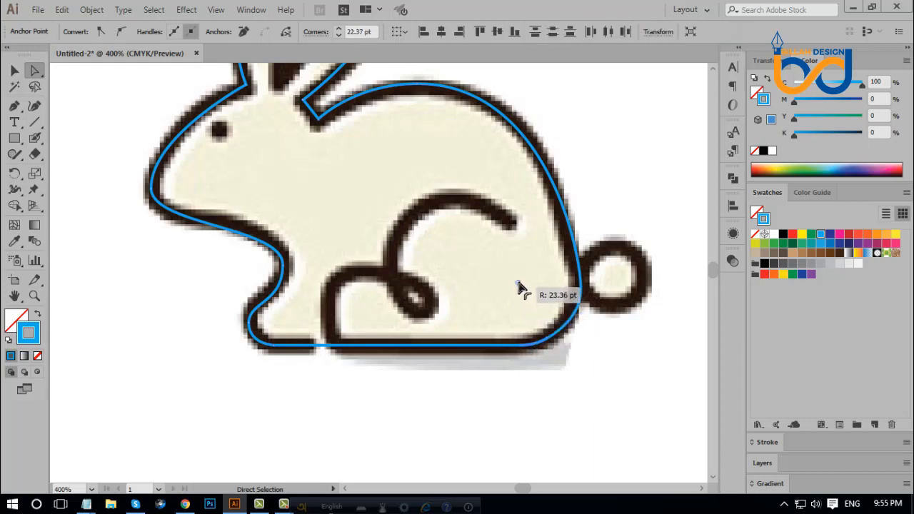
pyautogui.click(548, 380)
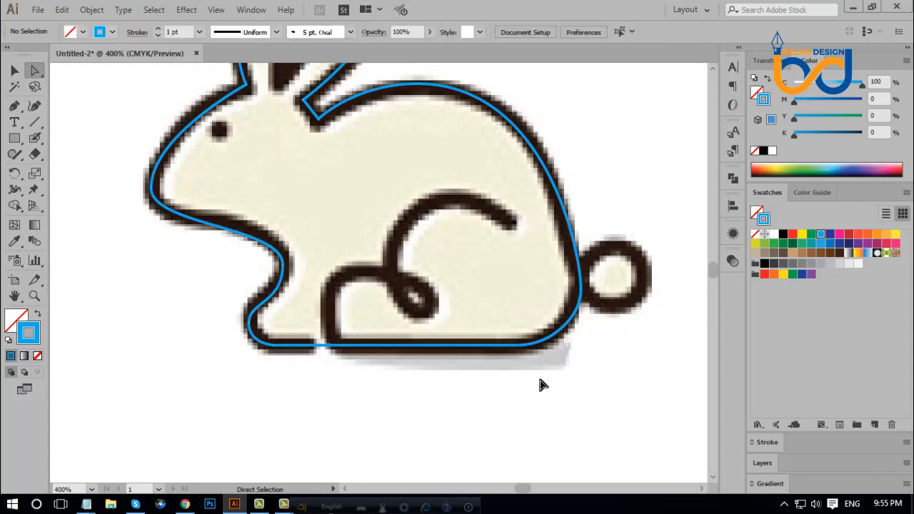
# - Lengthen the nose anchor's lower handle and the chest anchor's upper handle to fit the chin curve to the picture
pyautogui.moveTo(525, 278); pyautogui.dragTo(502, 347)
pyautogui.moveTo(458, 219); pyautogui.dragTo(536, 158)
pyautogui.click(577, 259)
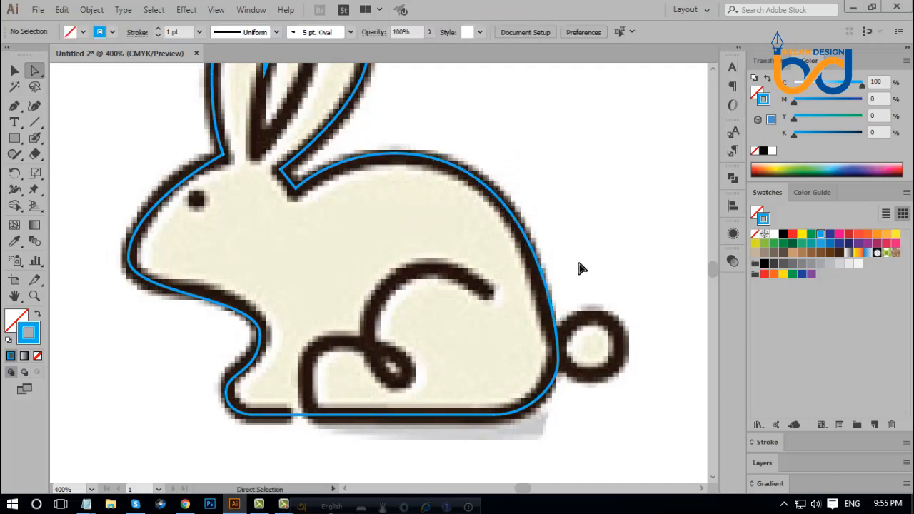
pyautogui.moveTo(502, 330); pyautogui.dragTo(506, 304)
pyautogui.moveTo(416, 326); pyautogui.dragTo(515, 315)
pyautogui.click(315, 257)
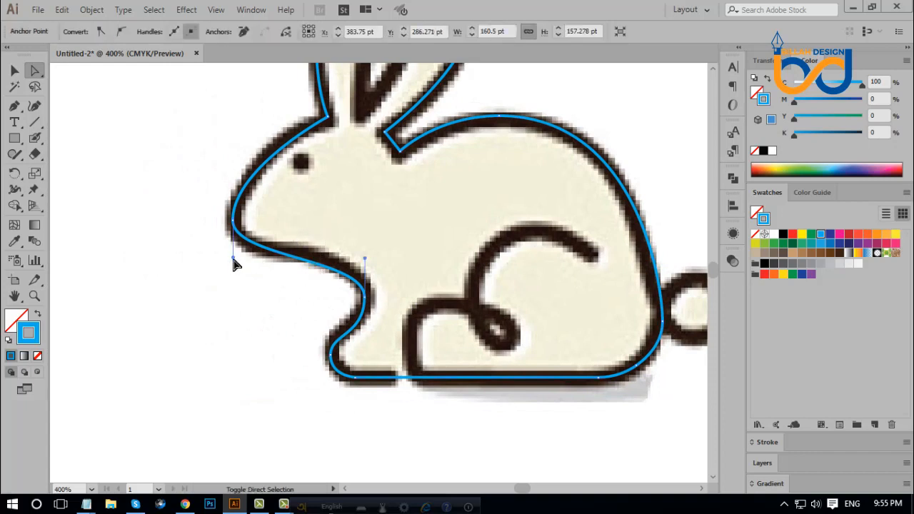
pyautogui.moveTo(234, 258); pyautogui.dragTo(241, 266)
pyautogui.moveTo(365, 258); pyautogui.dragTo(365, 247)
pyautogui.click(340, 334)
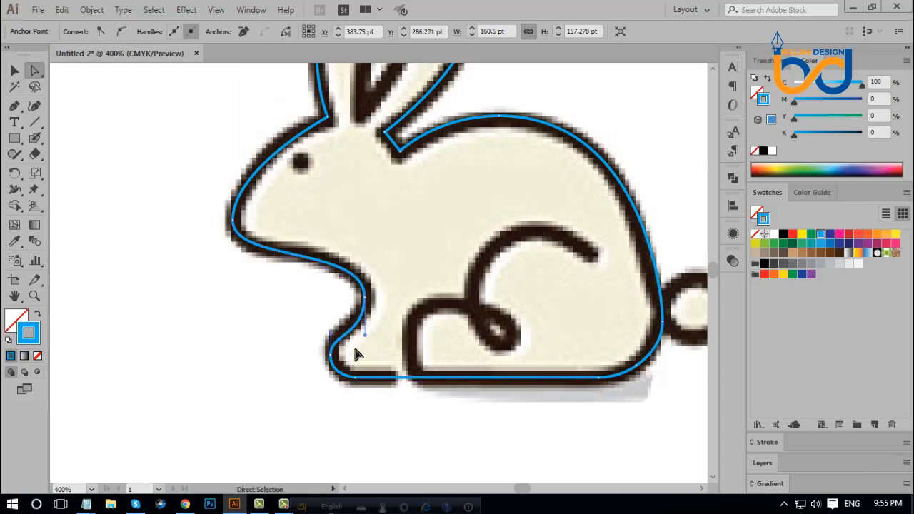
pyautogui.moveTo(332, 334); pyautogui.dragTo(332, 333)
pyautogui.click(452, 396)
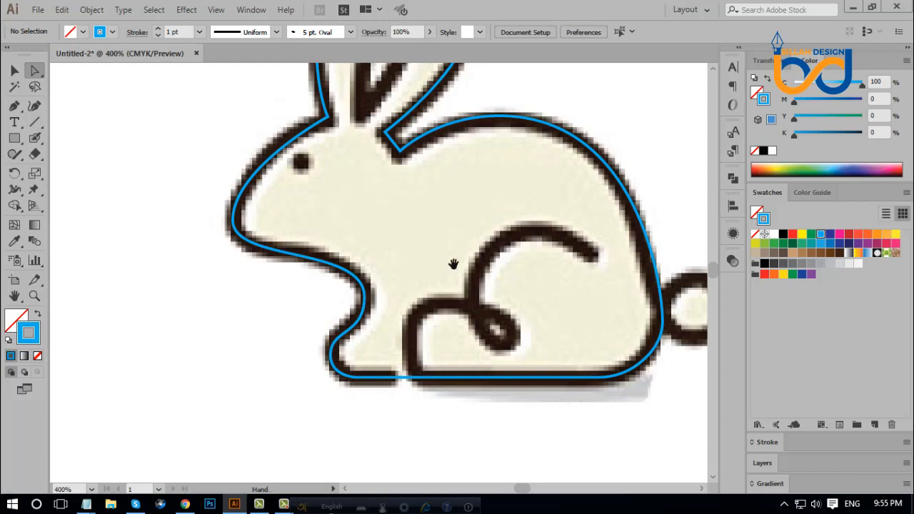
# - Lengthen the nose anchor's upper handle so the forehead curve follows the picture's outline
pyautogui.moveTo(454, 264); pyautogui.dragTo(452, 319)
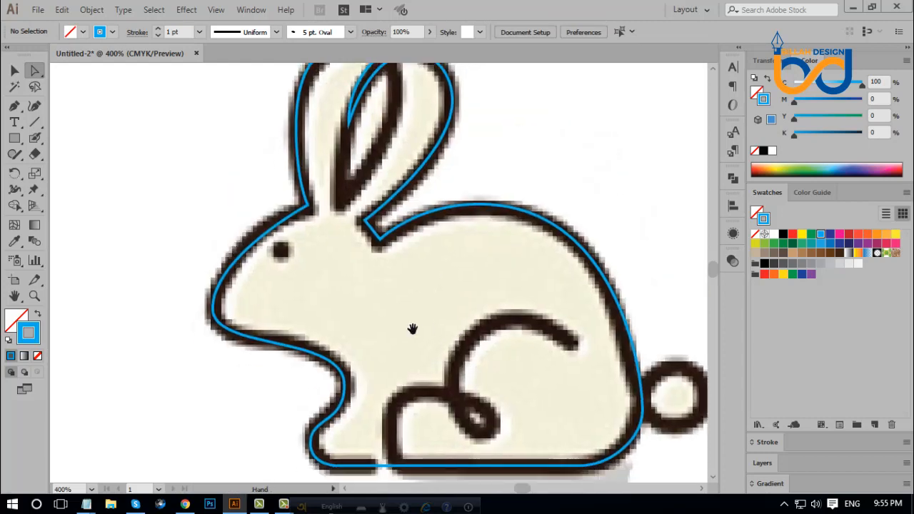
pyautogui.click(216, 261)
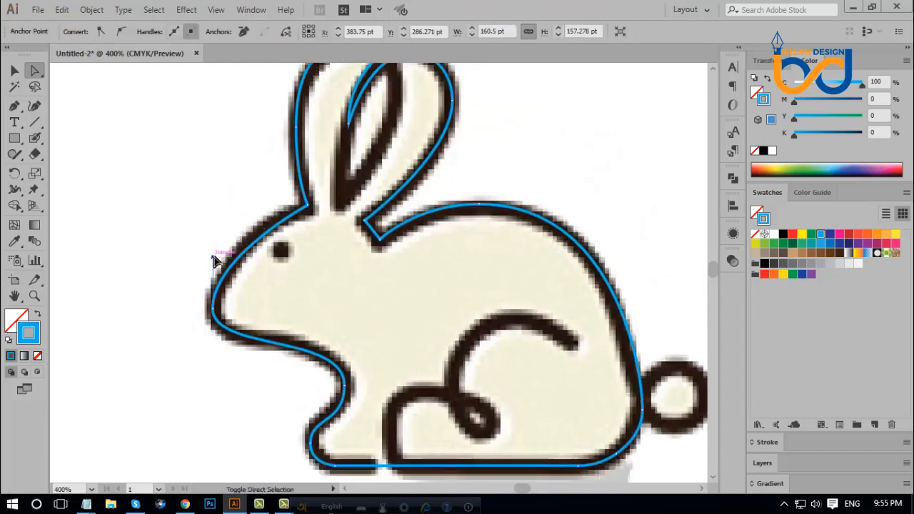
pyautogui.moveTo(213, 260); pyautogui.dragTo(216, 254)
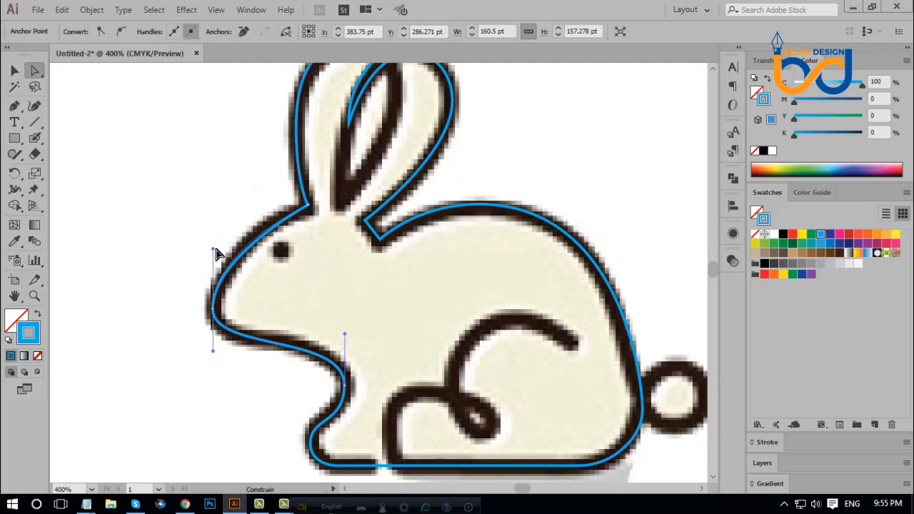
pyautogui.click(425, 322)
pyautogui.moveTo(425, 322); pyautogui.dragTo(418, 285)
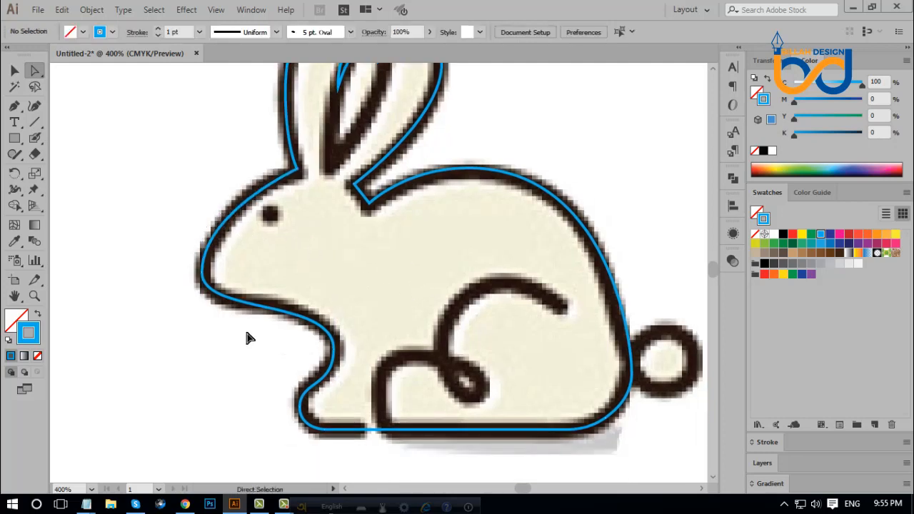
pyautogui.click(265, 270)
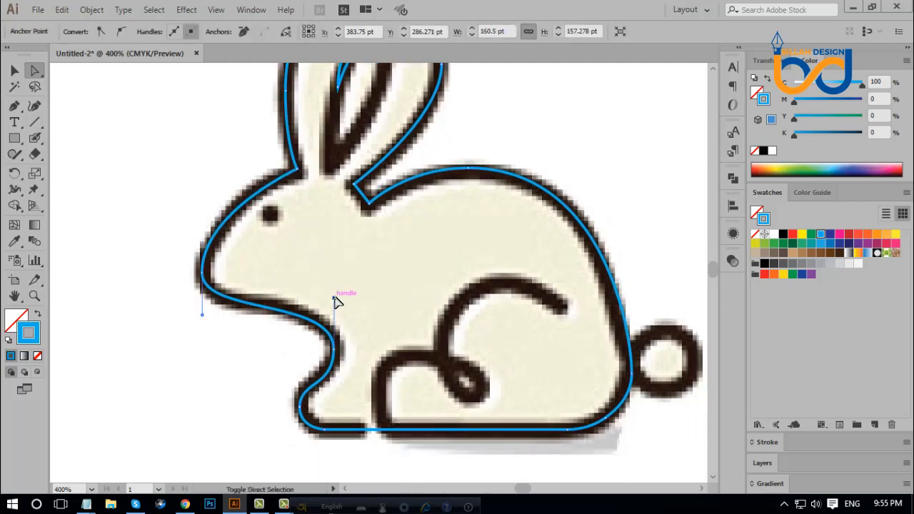
pyautogui.click(464, 327)
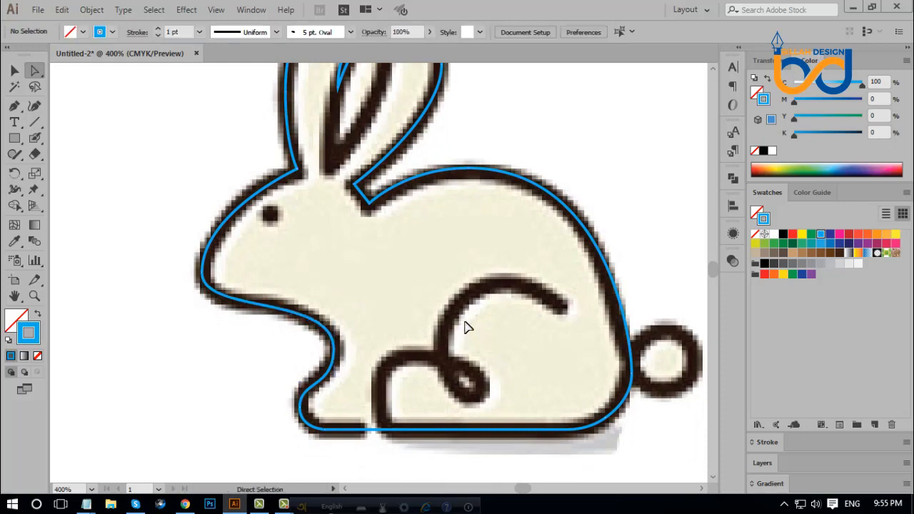
# - Draw a 23 pt circle from its centre over the rabbit's round tail with the Ellipse tool, and deselect it
pyautogui.hotkey('ctrl', '-')
pyautogui.hotkey('ctrl', '-')
pyautogui.hotkey('ctrl', '-')
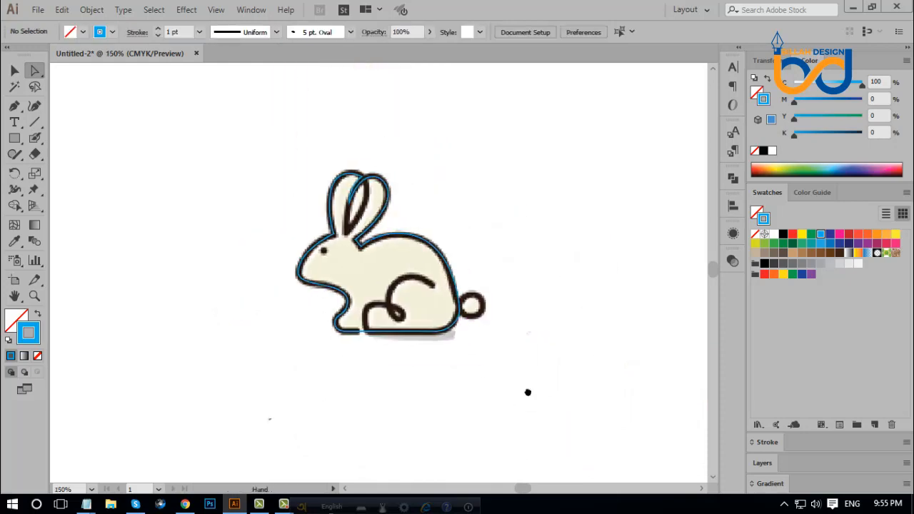
pyautogui.hotkey('ctrl', '+')
pyautogui.hotkey('ctrl', '+')
pyautogui.hotkey('ctrl', '+')
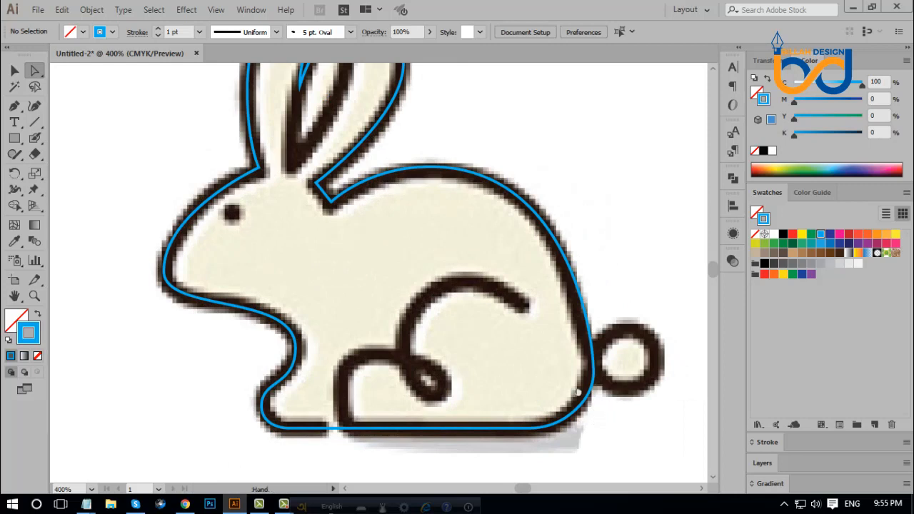
pyautogui.moveTo(684, 424); pyautogui.dragTo(526, 392)
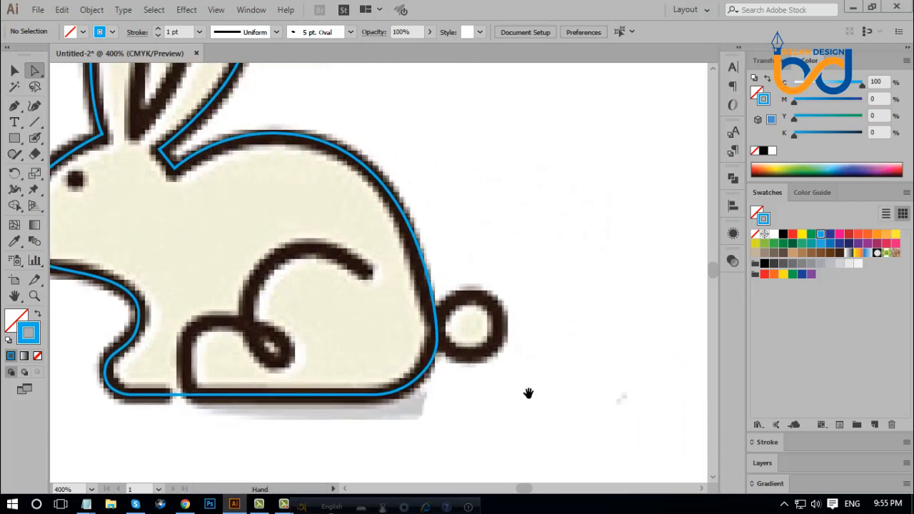
pyautogui.click(17, 141)
pyautogui.click(74, 170)
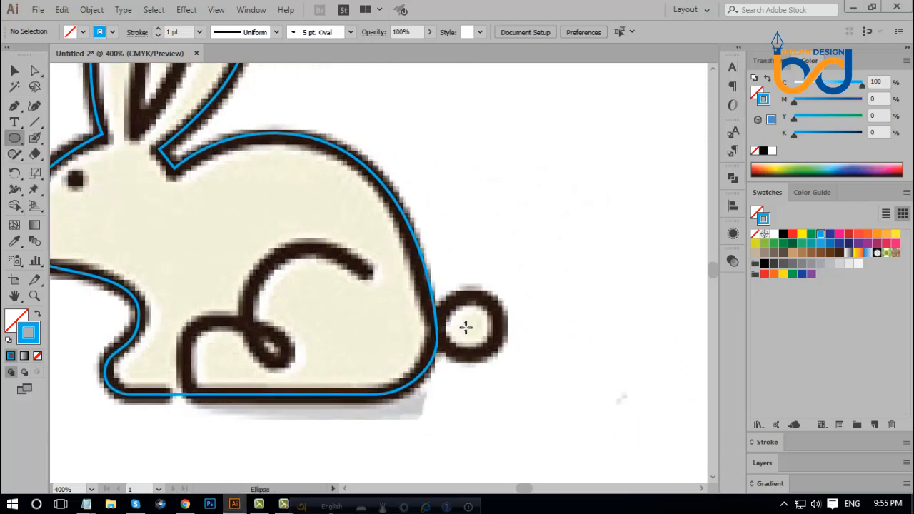
pyautogui.moveTo(468, 326); pyautogui.dragTo(498, 353)
pyautogui.click(14, 70)
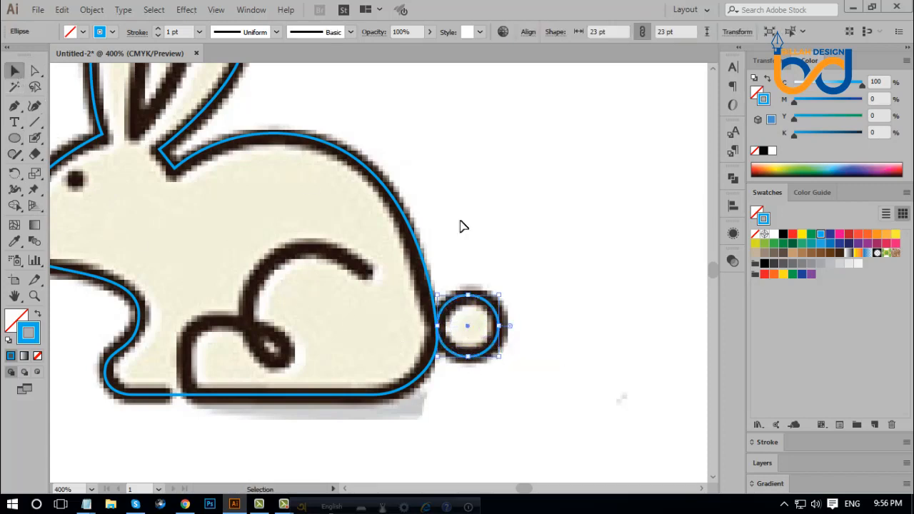
pyautogui.click(548, 375)
# - Draw a small circle from its centre over the rabbit's eye with the Ellipse tool
pyautogui.hotkey('ctrl', '-')
pyautogui.hotkey('ctrl', '-')
pyautogui.hotkey('ctrl', '-')
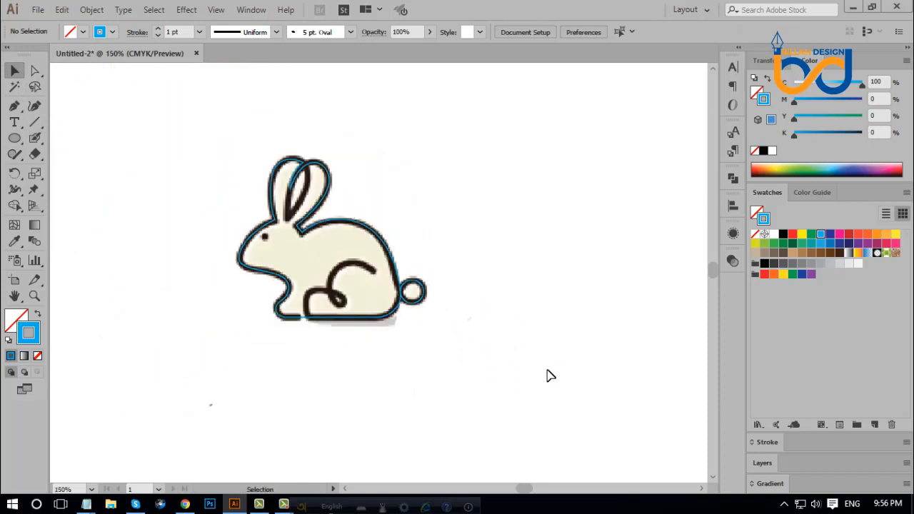
pyautogui.moveTo(464, 355); pyautogui.dragTo(486, 367)
pyautogui.moveTo(492, 227); pyautogui.dragTo(350, 366)
pyautogui.click(381, 385)
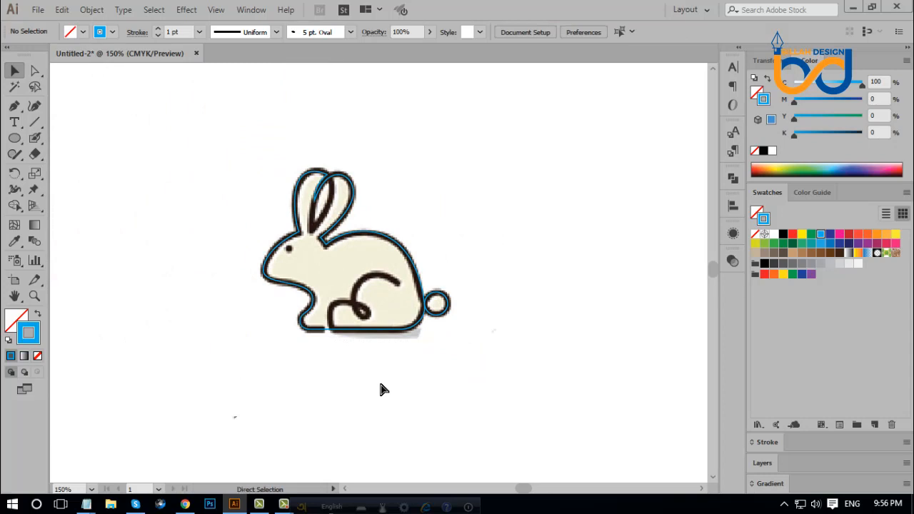
pyautogui.hotkey('ctrl', '+')
pyautogui.hotkey('ctrl', '+')
pyautogui.hotkey('ctrl', '+')
pyautogui.moveTo(222, 274); pyautogui.dragTo(350, 290)
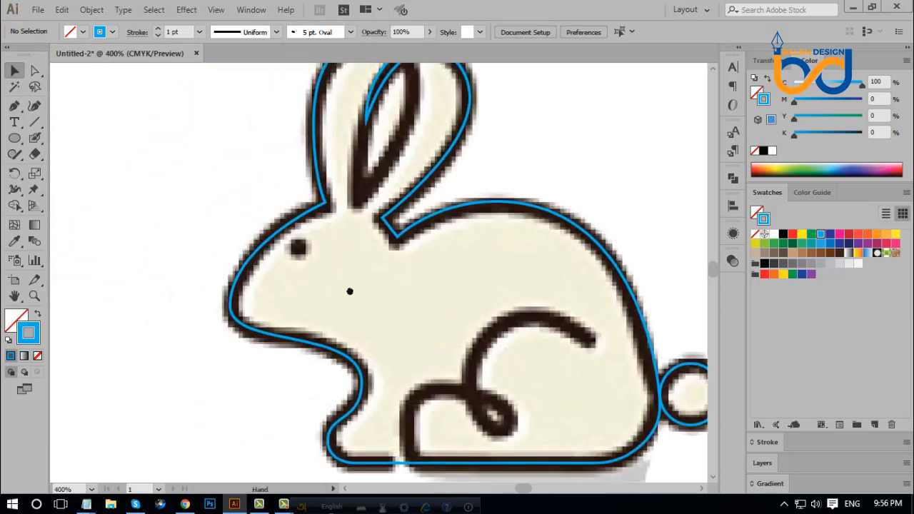
pyautogui.click(14, 138)
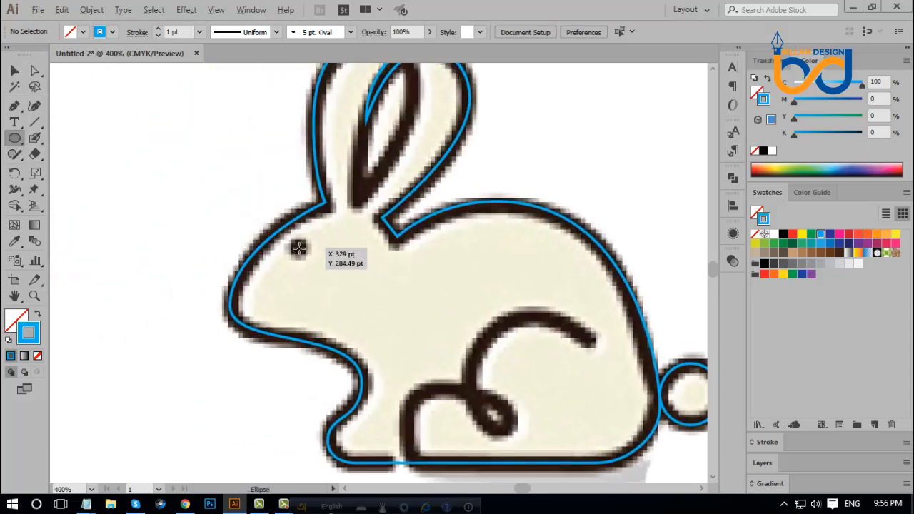
pyautogui.moveTo(298, 247); pyautogui.dragTo(308, 256)
pyautogui.press('v')
# - Select the traced body, tail and eye together, move them beside the rabbit picture on its tail side, and deselect them
pyautogui.hotkey('ctrl', '-')
pyautogui.hotkey('ctrl', '-')
pyautogui.hotkey('ctrl', '-')
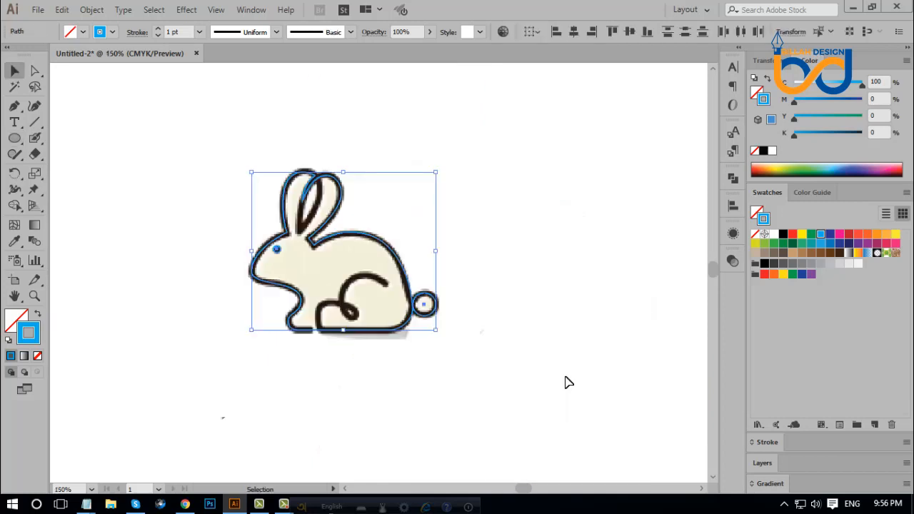
pyautogui.click(502, 173)
pyautogui.moveTo(515, 138); pyautogui.dragTo(243, 350)
pyautogui.moveTo(317, 245); pyautogui.dragTo(566, 228)
pyautogui.click(571, 394)
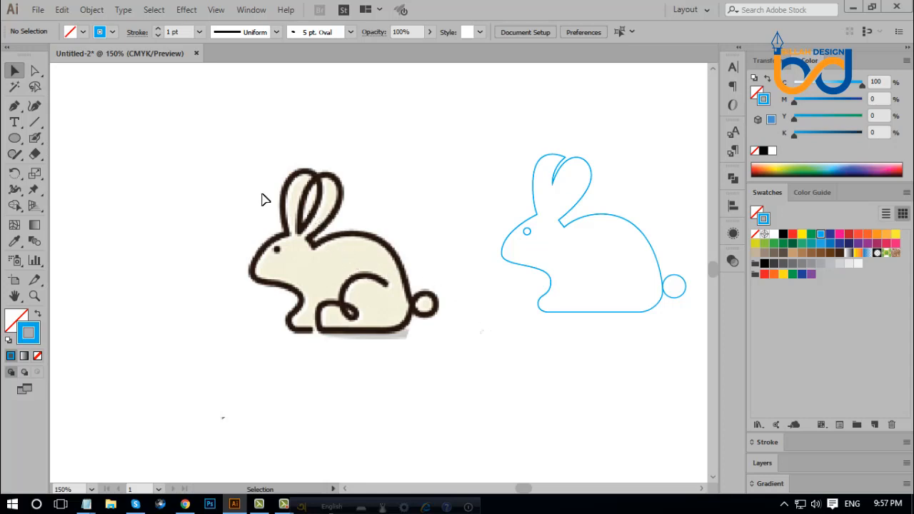
# - Unlock all objects and delete the rabbit reference picture
pyautogui.click(93, 11)
pyautogui.click(149, 90)
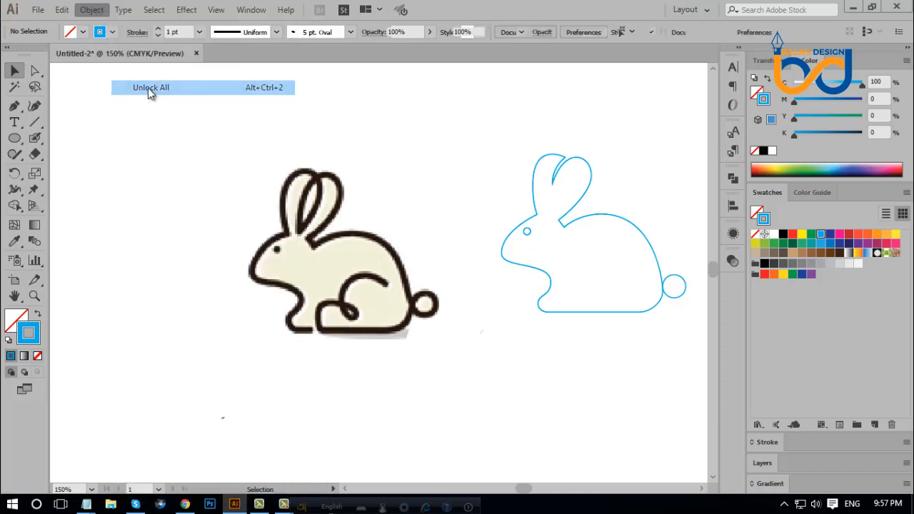
pyautogui.moveTo(361, 286); pyautogui.dragTo(360, 330)
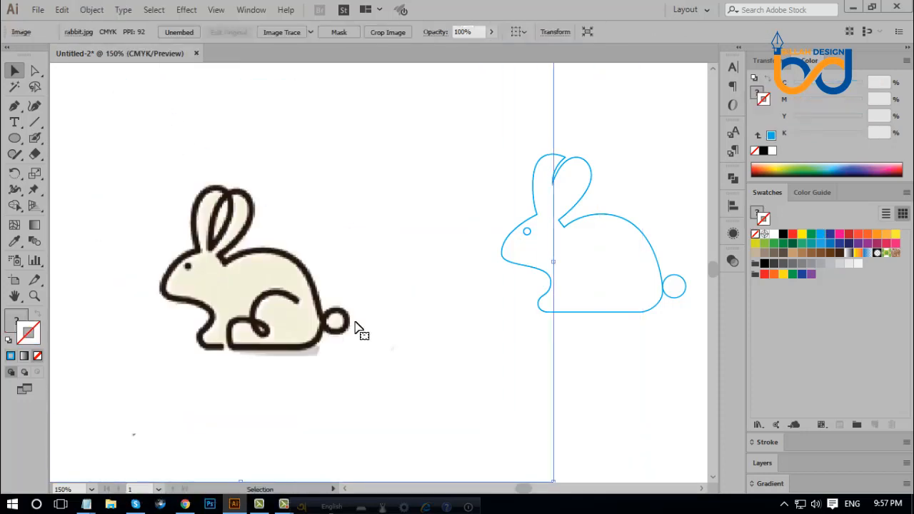
pyautogui.press('Delete')
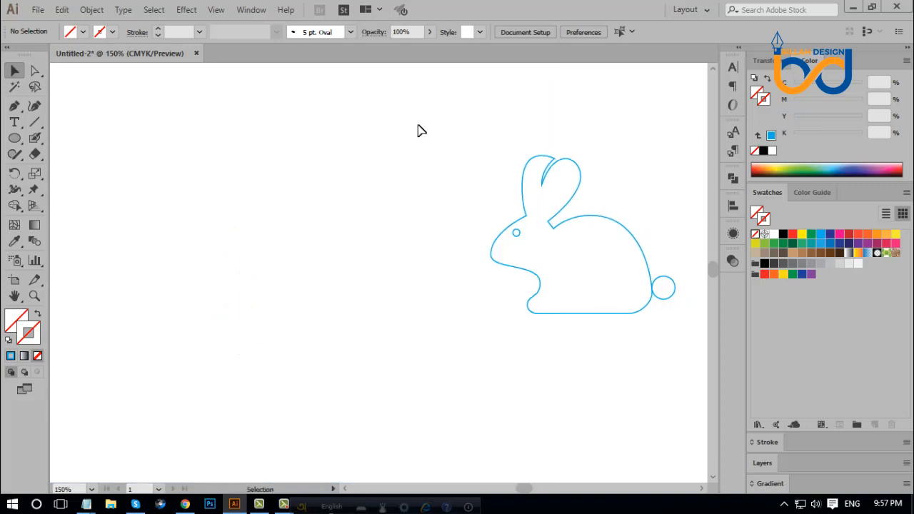
# - Move the traced rabbit to the middle of the canvas and give all its parts a black fill without a stroke
pyautogui.moveTo(427, 126); pyautogui.dragTo(471, 291)
pyautogui.click(272, 208)
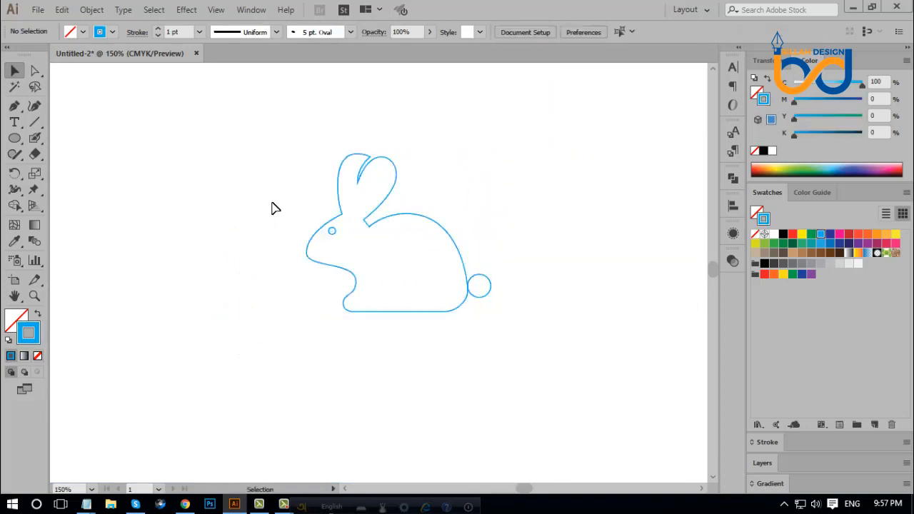
pyautogui.moveTo(257, 152); pyautogui.dragTo(528, 334)
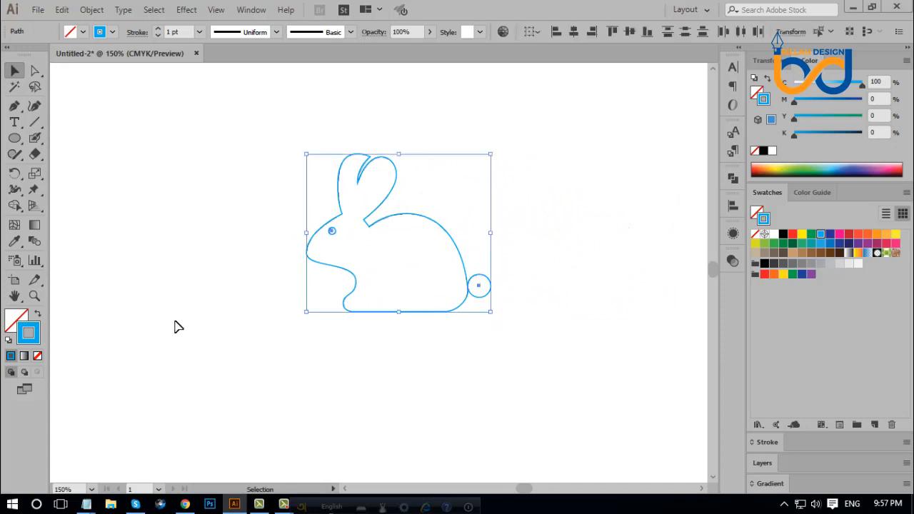
pyautogui.click(38, 316)
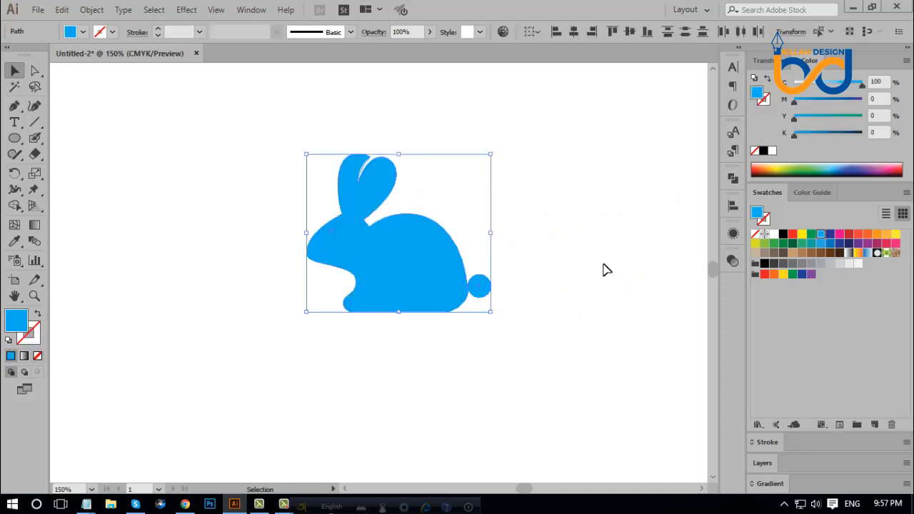
pyautogui.click(783, 235)
pyautogui.click(498, 366)
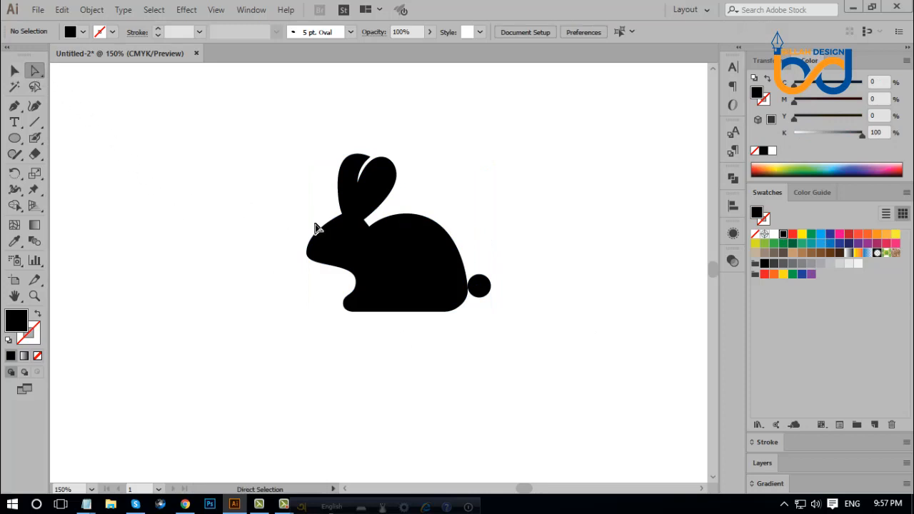
# - Cut the eye circle out of the rabbit's body with Pathfinder's Minus Front, and deselect the result
pyautogui.click(356, 259)
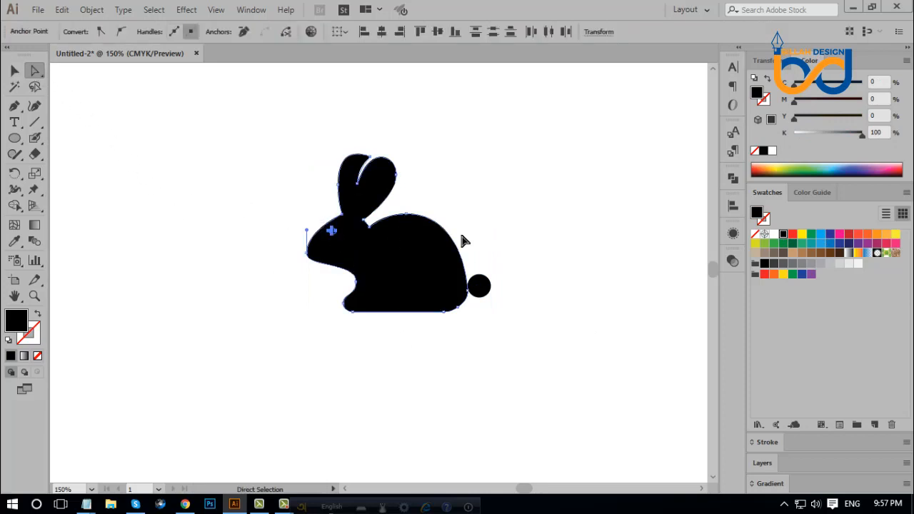
pyautogui.click(733, 179)
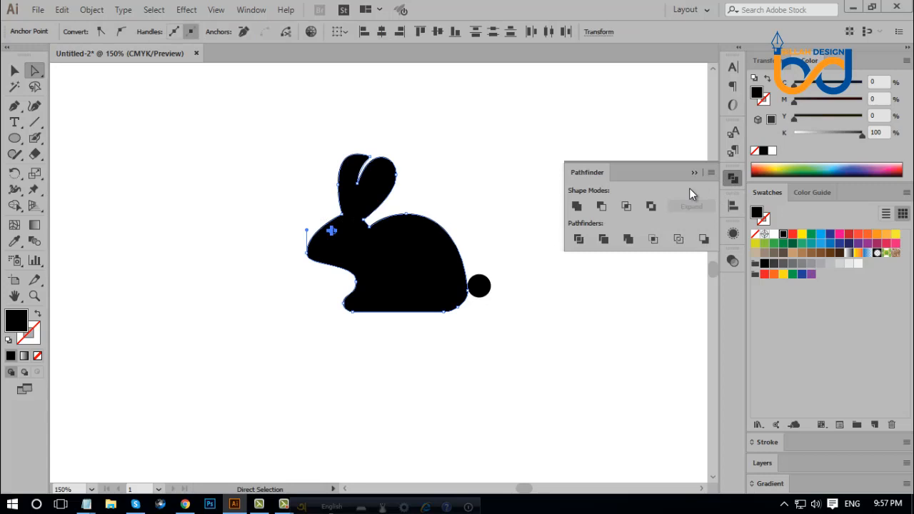
pyautogui.click(602, 207)
pyautogui.click(734, 178)
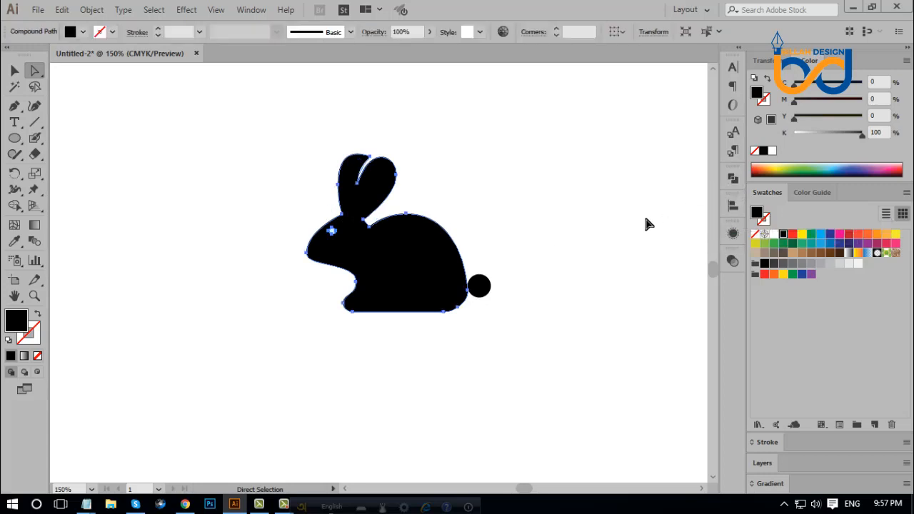
pyautogui.click(645, 225)
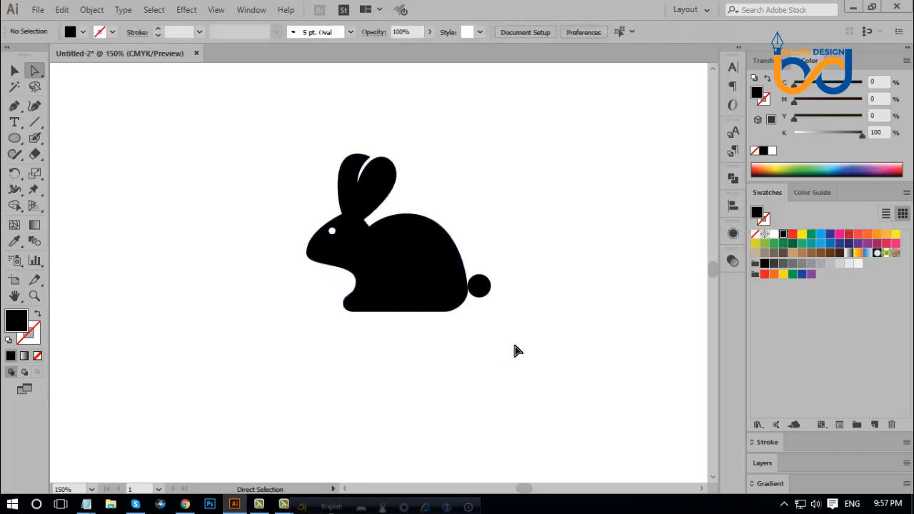
# - Move the tail circle so it slightly overlaps the rabbit's body, enlarge it to about 24.6 pt, and deselect it
pyautogui.moveTo(536, 322); pyautogui.dragTo(543, 335)
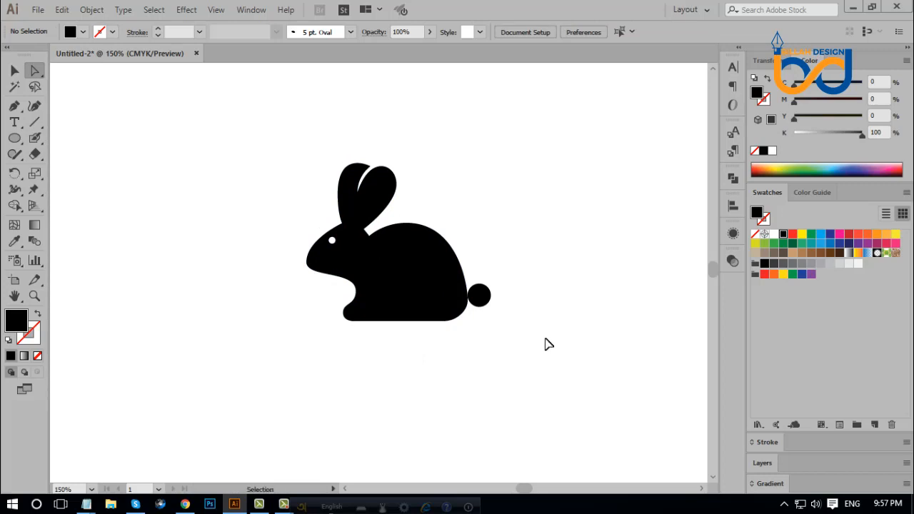
pyautogui.hotkey('ctrl', '+')
pyautogui.hotkey('ctrl', '+')
pyautogui.moveTo(605, 371); pyautogui.dragTo(593, 405)
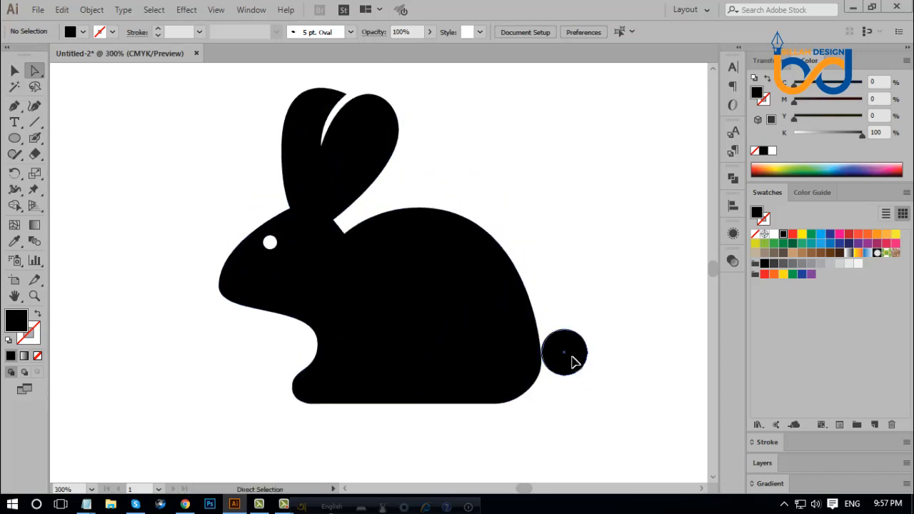
pyautogui.moveTo(575, 362); pyautogui.dragTo(571, 363)
pyautogui.click(14, 70)
pyautogui.click(557, 357)
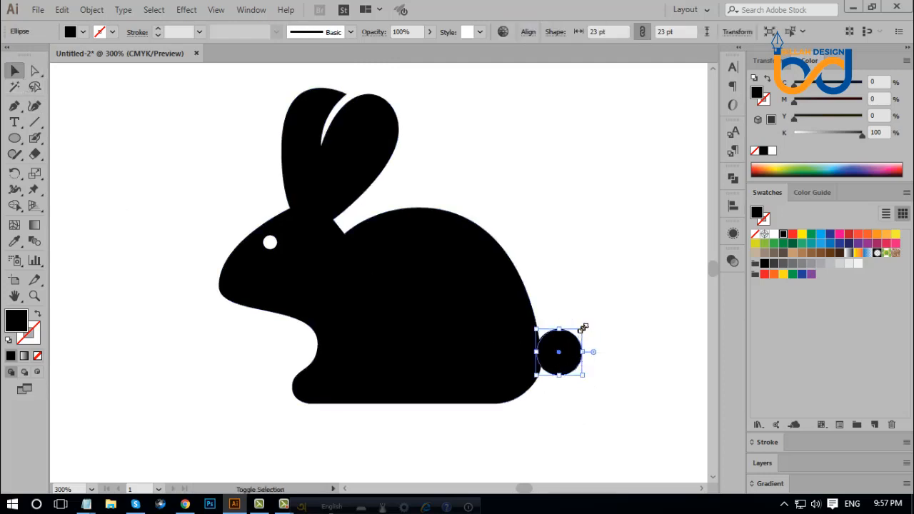
pyautogui.moveTo(584, 327); pyautogui.dragTo(584, 327)
pyautogui.click(610, 303)
pyautogui.moveTo(573, 270); pyautogui.dragTo(581, 284)
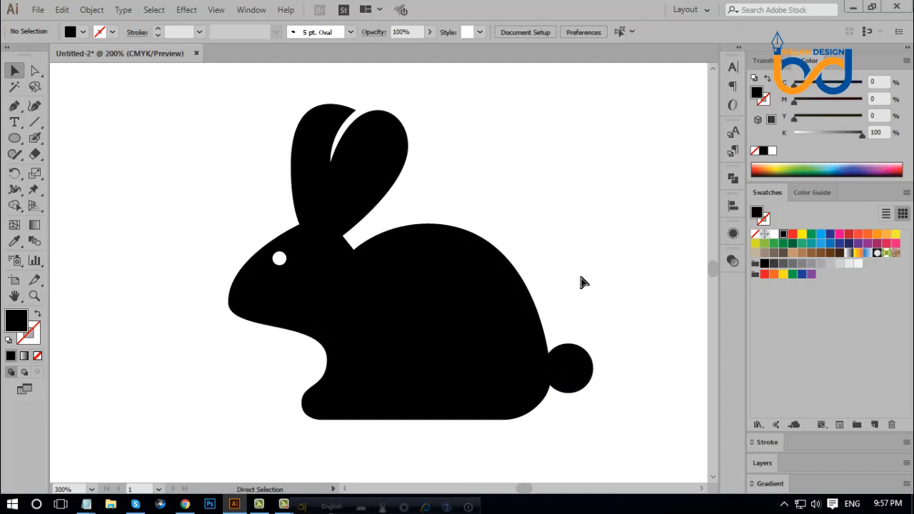
pyautogui.hotkey('ctrl', '-')
pyautogui.hotkey('ctrl', '-')
pyautogui.hotkey('ctrl', '-')
pyautogui.hotkey('ctrl', '+')
pyautogui.hotkey('ctrl', '+')
pyautogui.hotkey('ctrl', '+')
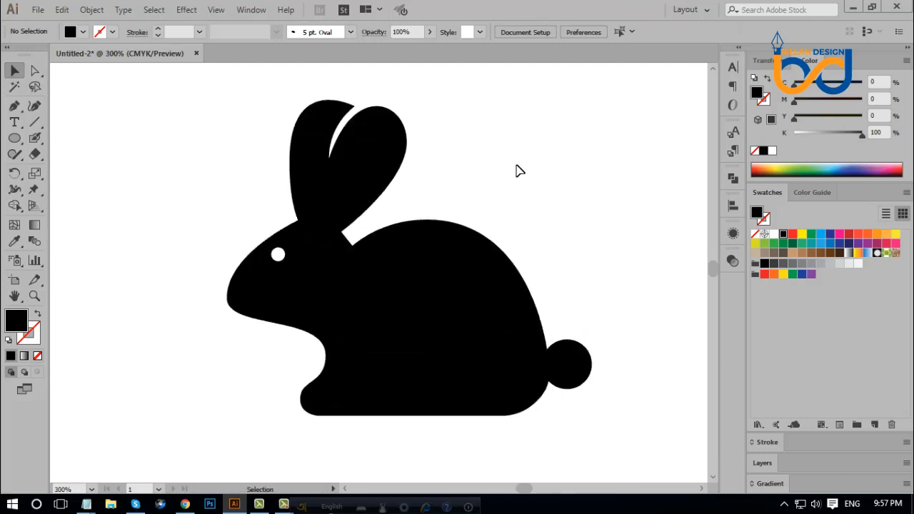
# - Move the anchor at the base of the notch between the ears downward with Direct Selection to deepen the gap
pyautogui.moveTo(438, 138); pyautogui.dragTo(462, 212)
pyautogui.click(35, 71)
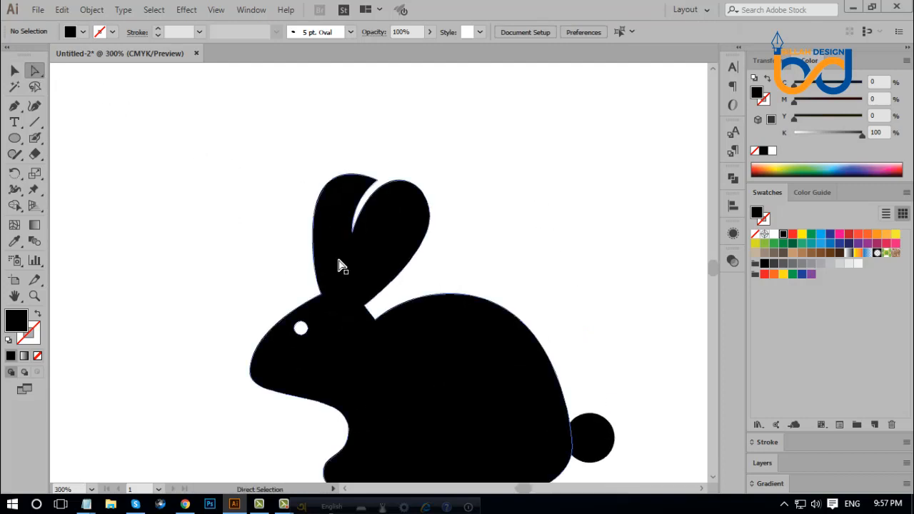
pyautogui.moveTo(355, 239); pyautogui.dragTo(353, 258)
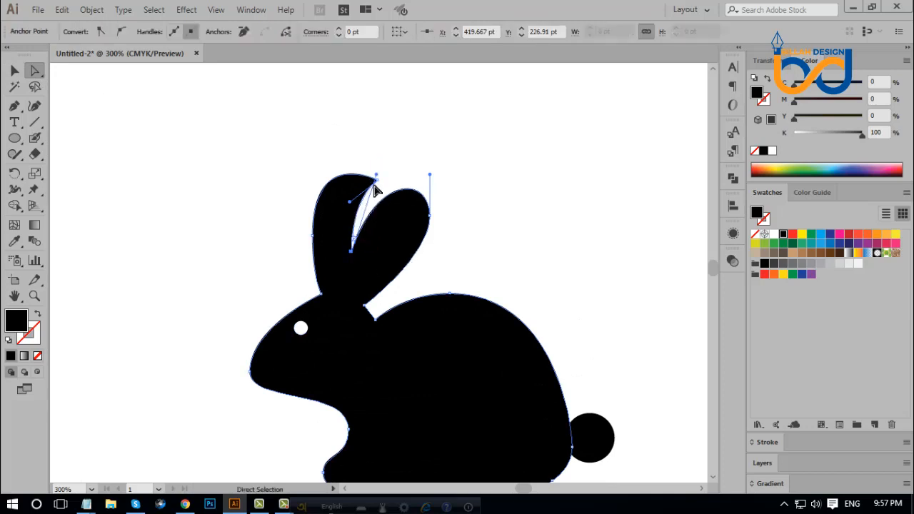
pyautogui.click(479, 214)
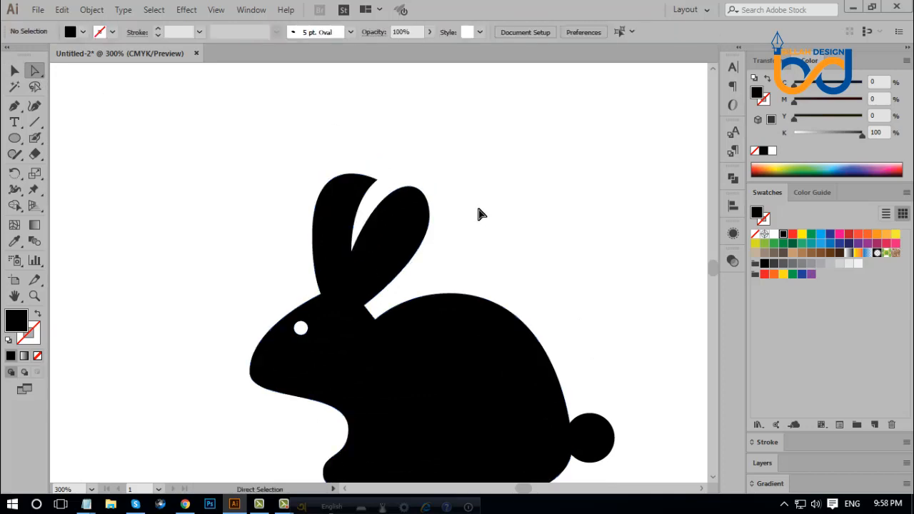
# - Round the pointed tip of the front ear, then reduce its corner radius to leave a slight rounding
pyautogui.click(380, 186)
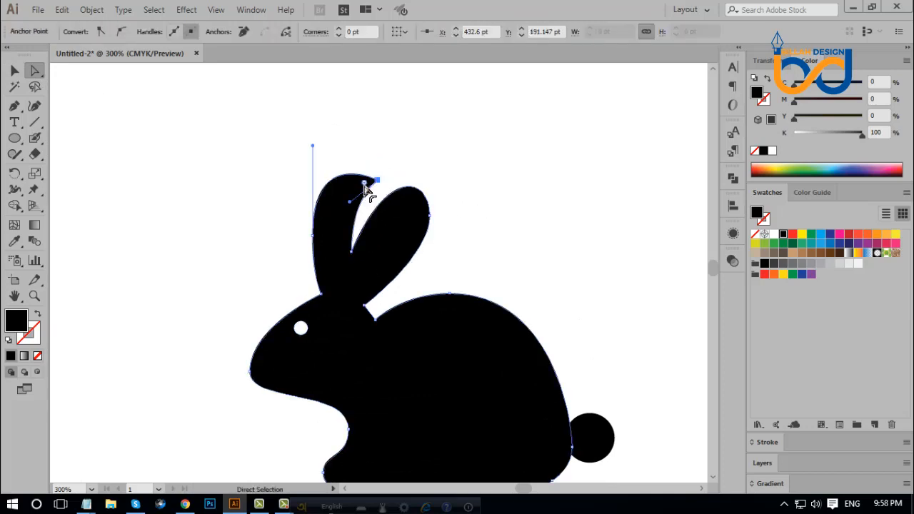
pyautogui.moveTo(370, 187); pyautogui.dragTo(361, 209)
pyautogui.click(507, 265)
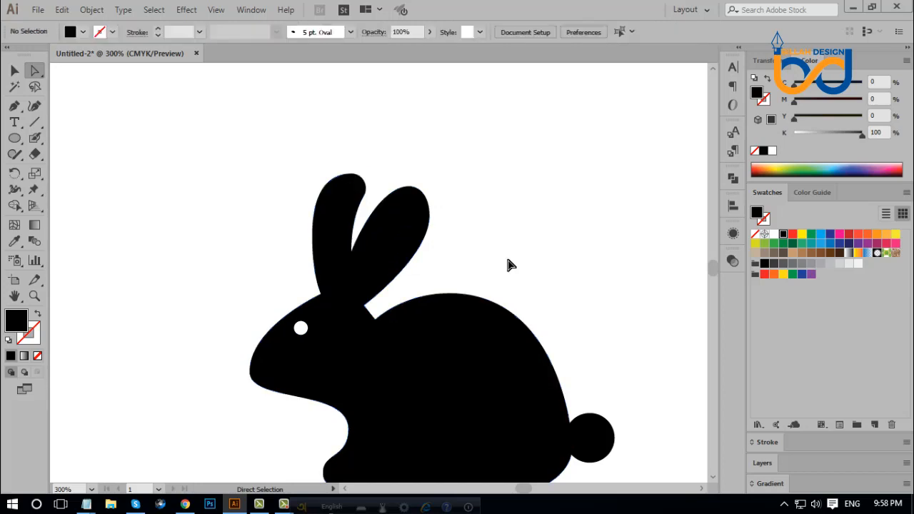
pyautogui.click(361, 185)
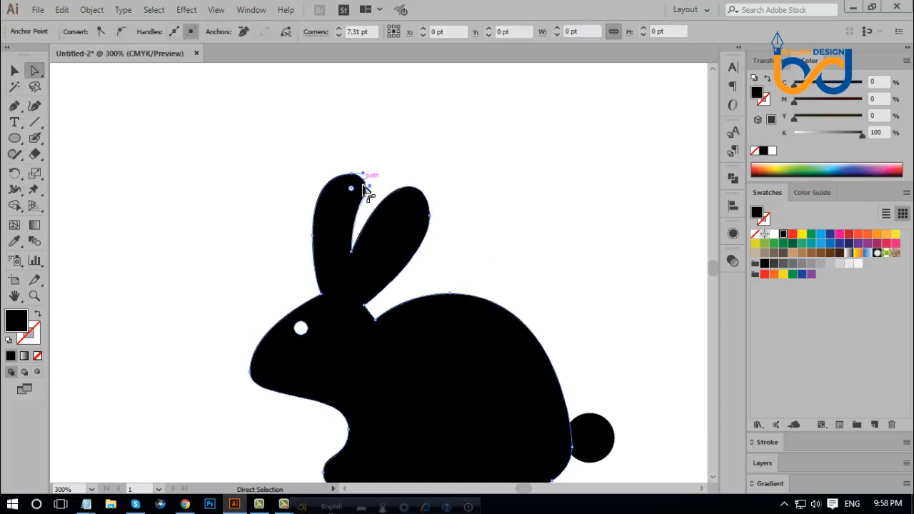
pyautogui.moveTo(355, 194); pyautogui.dragTo(395, 183)
pyautogui.click(449, 240)
pyautogui.click(478, 241)
# - Examine the whole rabbit silhouette at several zoom levels
pyautogui.hotkey('ctrl', '-')
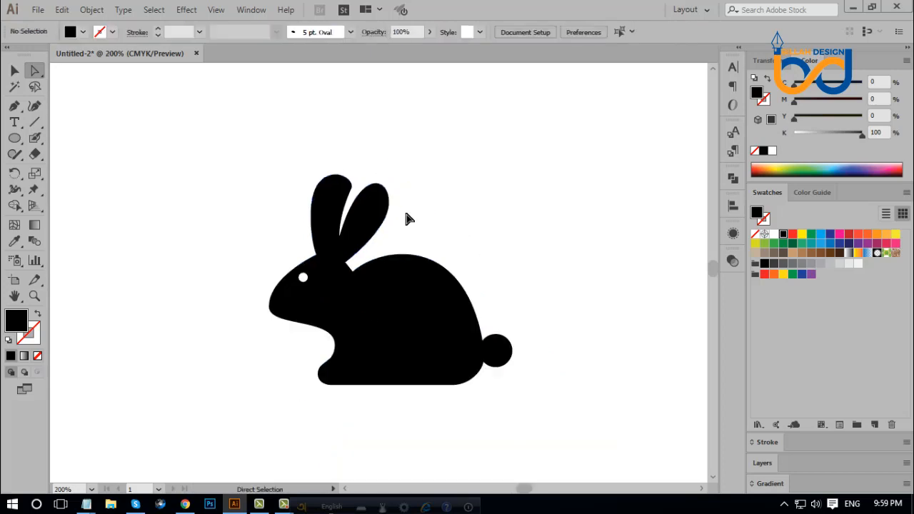
pyautogui.moveTo(526, 249); pyautogui.dragTo(535, 248)
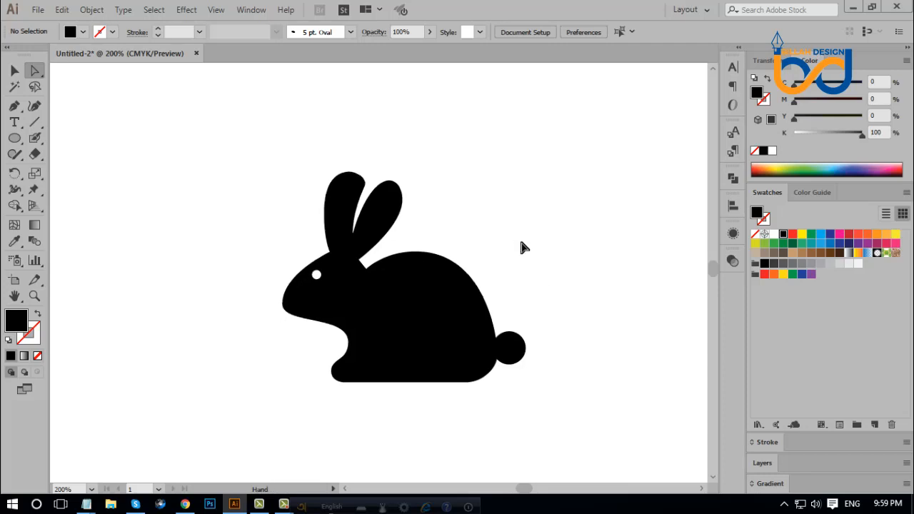
pyautogui.hotkey('ctrl', '-')
pyautogui.hotkey('ctrl', '-')
pyautogui.hotkey('ctrl', '-')
pyautogui.hotkey('ctrl', '+')
pyautogui.hotkey('ctrl', '+')
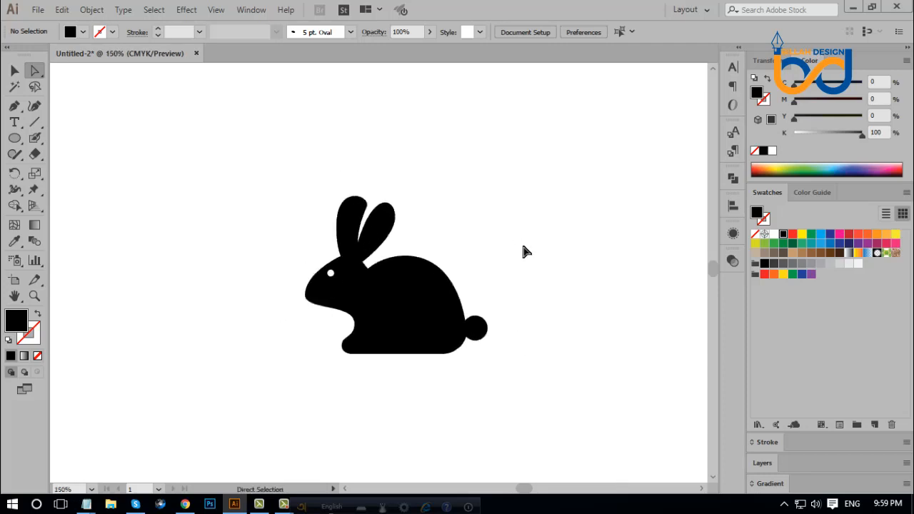
pyautogui.moveTo(529, 307); pyautogui.dragTo(526, 292)
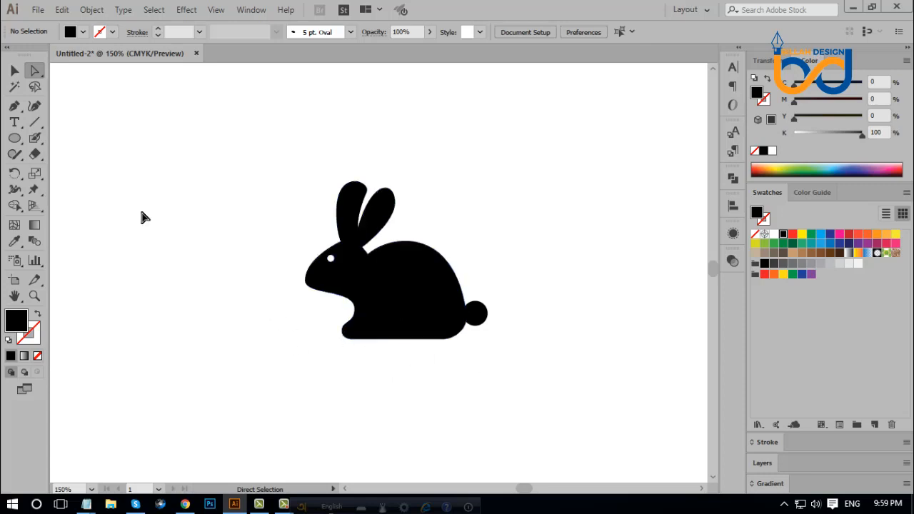
# - Select the tail circle on its own and enlarge it slightly about its centre
pyautogui.click(15, 72)
pyautogui.hotkey('ctrl', 'a')
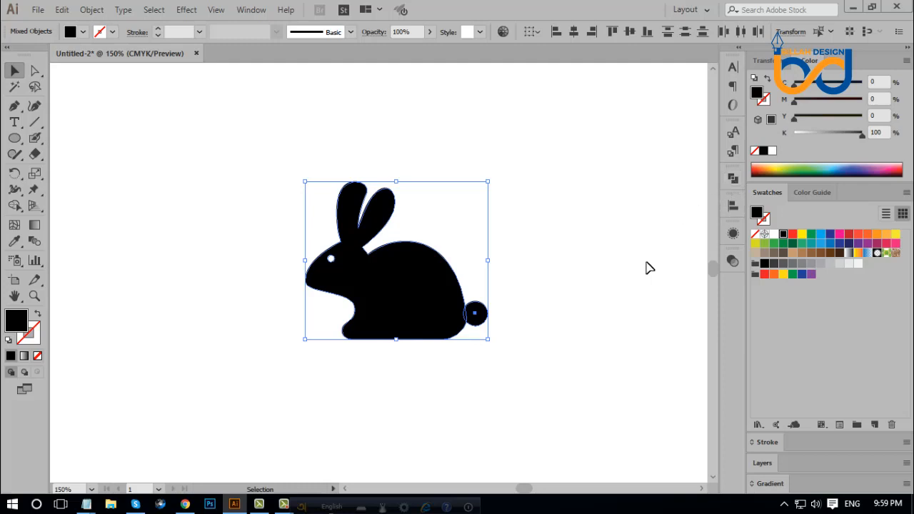
pyautogui.click(485, 326)
pyautogui.click(487, 317)
pyautogui.moveTo(488, 313); pyautogui.dragTo(494, 315)
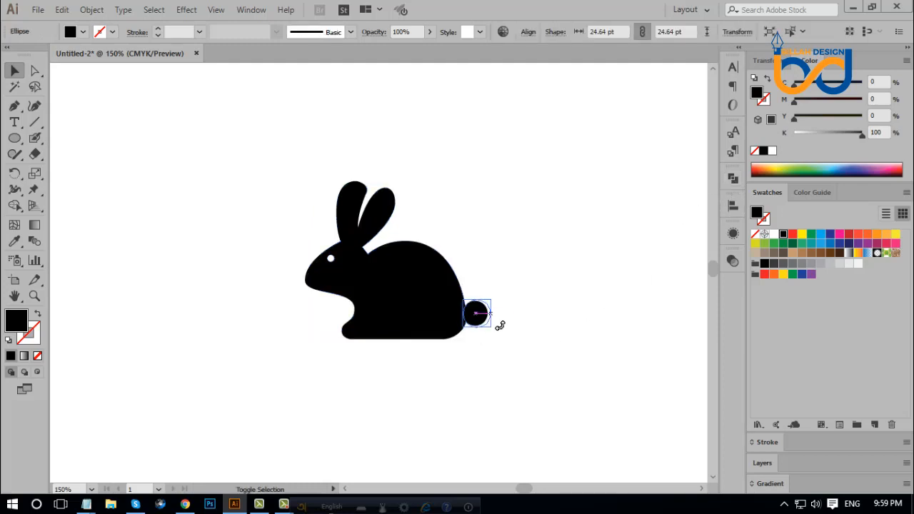
# - Select the rabbit's body and tail together and unite them into one shape with Pathfinder
pyautogui.moveTo(539, 274); pyautogui.dragTo(421, 350)
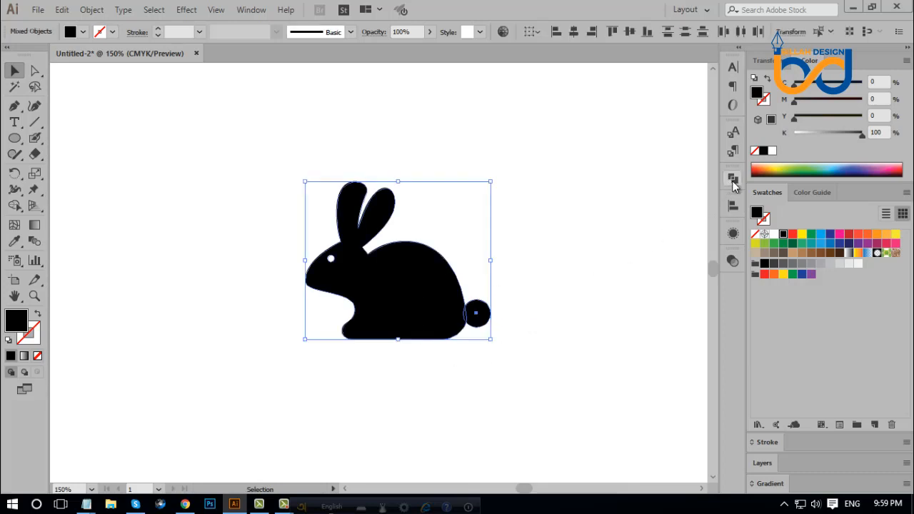
pyautogui.click(732, 179)
pyautogui.click(580, 210)
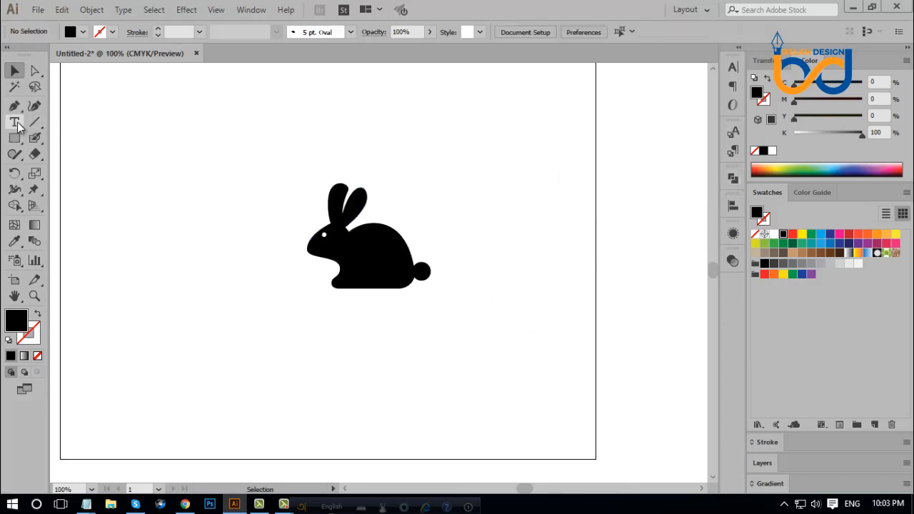
# - Add the text "r" above the rabbit's back in Myriad Pro Bold at 37 pt
pyautogui.click(16, 123)
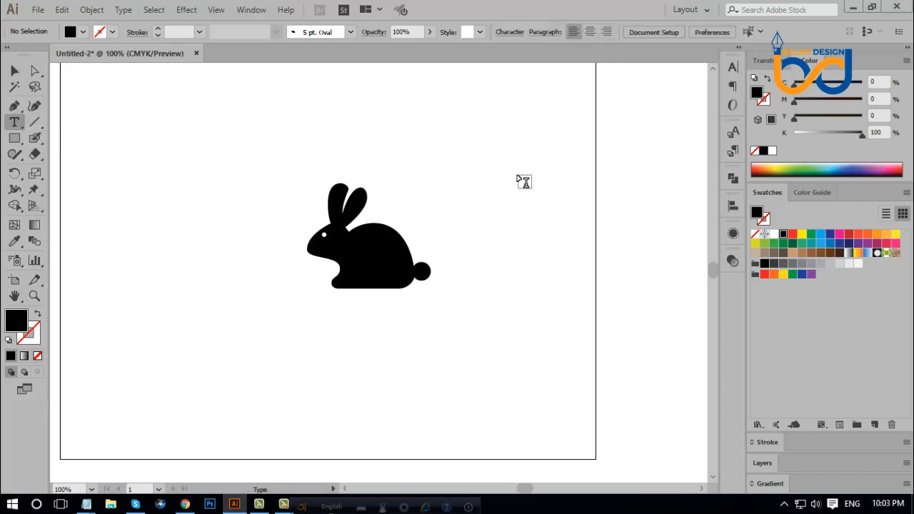
pyautogui.click(436, 156)
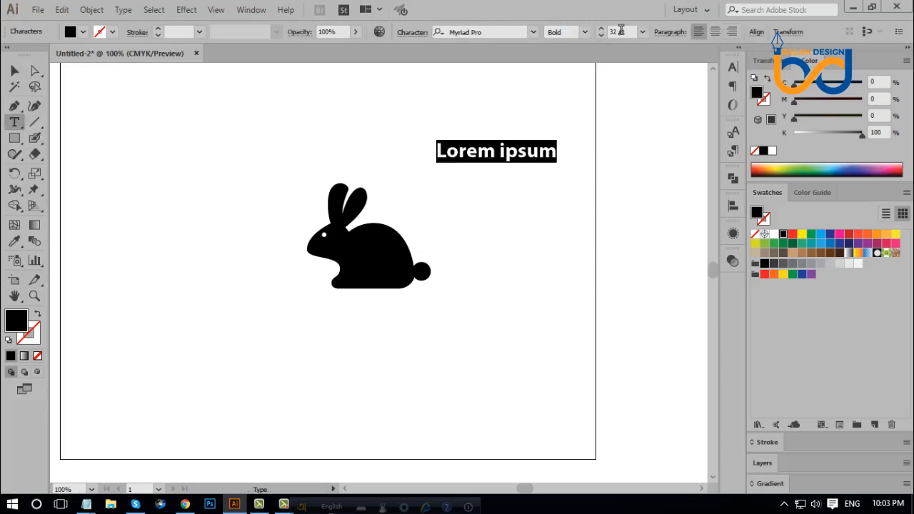
pyautogui.scroll(5, 621, 30)
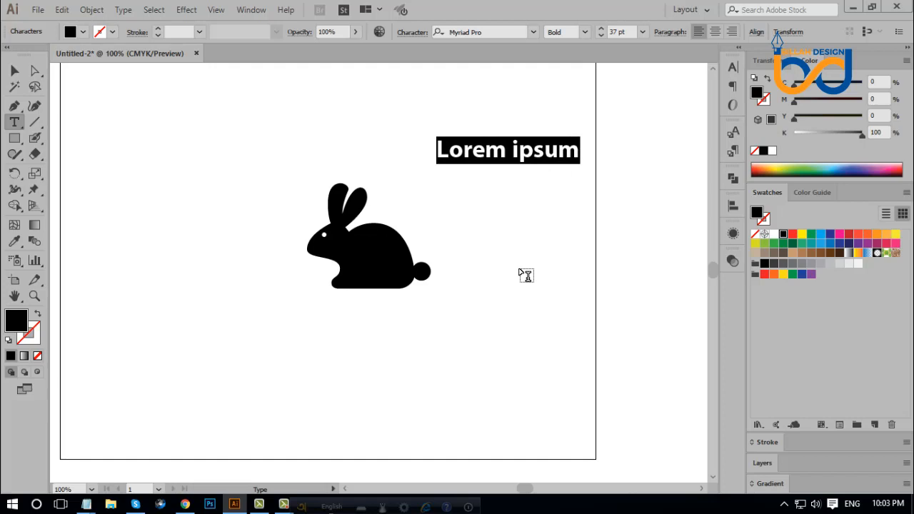
pyautogui.write('r')
pyautogui.click(16, 73)
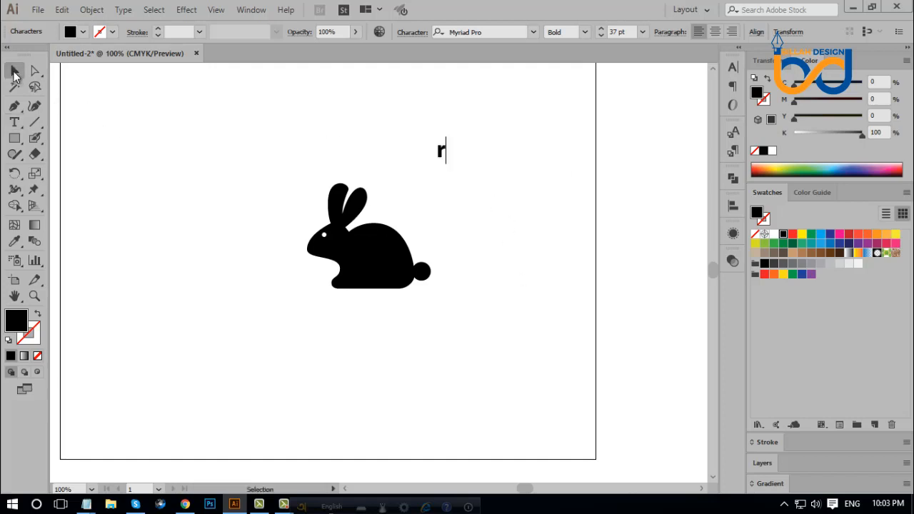
# - Enlarge the letter "r" and place it beyond the rabbit's tail, and shift the rabbit farther away from the letter
pyautogui.moveTo(450, 137); pyautogui.dragTo(461, 104)
pyautogui.moveTo(449, 167); pyautogui.dragTo(508, 266)
pyautogui.moveTo(394, 261); pyautogui.dragTo(308, 262)
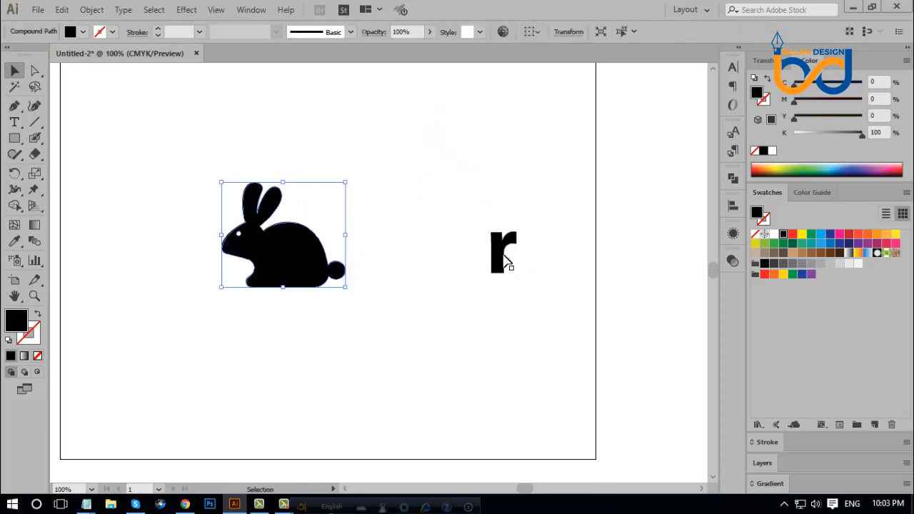
# - Move the letter "r" a little closer to the rabbit and change its font to Rockwell Bold
pyautogui.moveTo(503, 251); pyautogui.dragTo(465, 246)
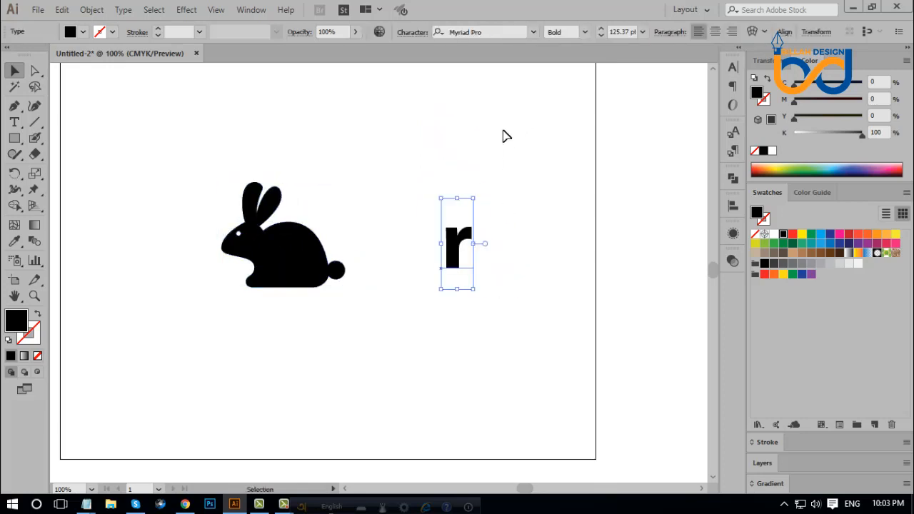
pyautogui.click(491, 31)
pyautogui.write('r')
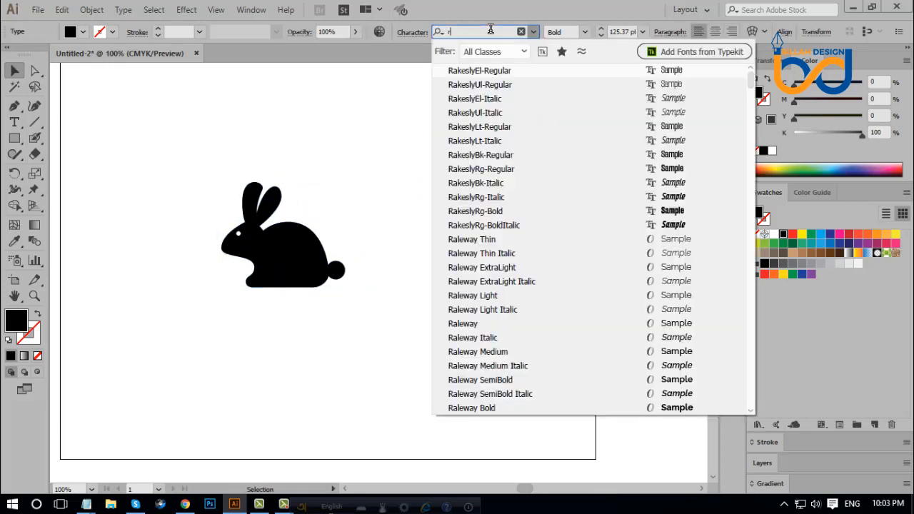
pyautogui.write('oc')
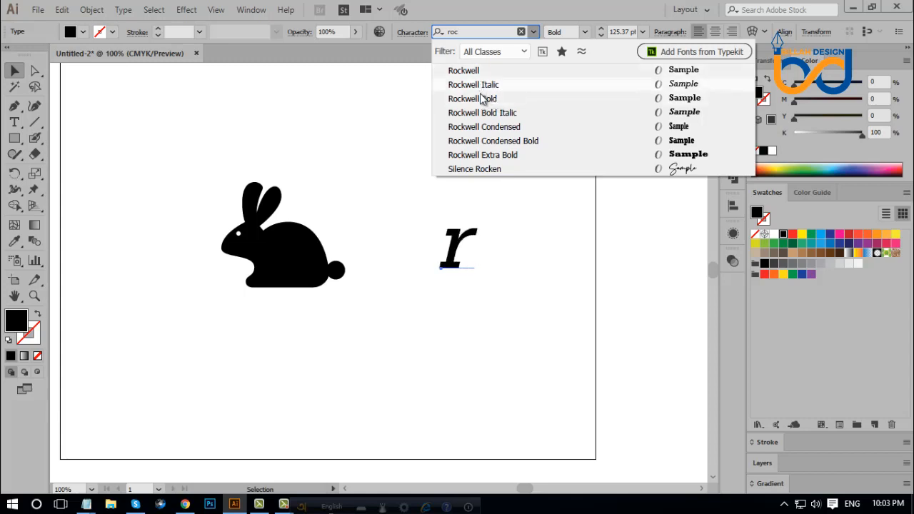
pyautogui.click(486, 104)
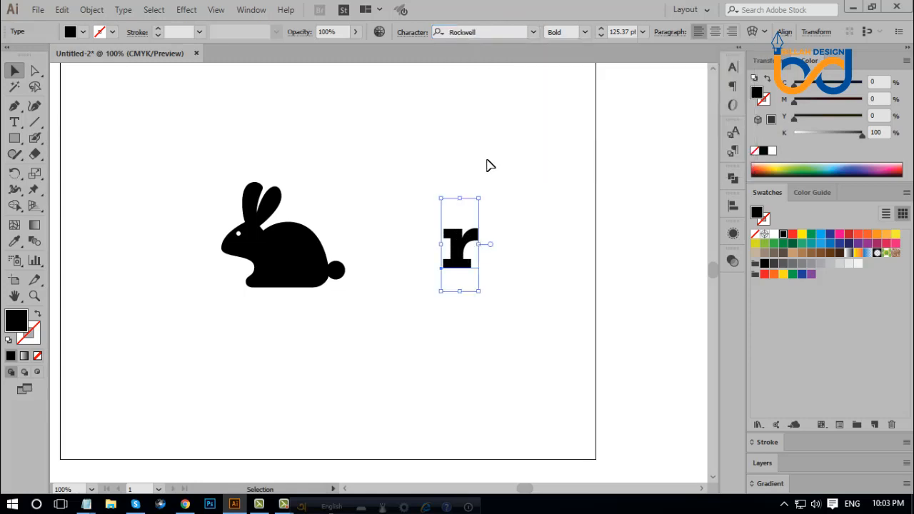
# - Shift the "r" nearer to the rabbit's tail and convert the text to outlines
pyautogui.moveTo(465, 238); pyautogui.dragTo(438, 242)
pyautogui.rightClick(468, 225)
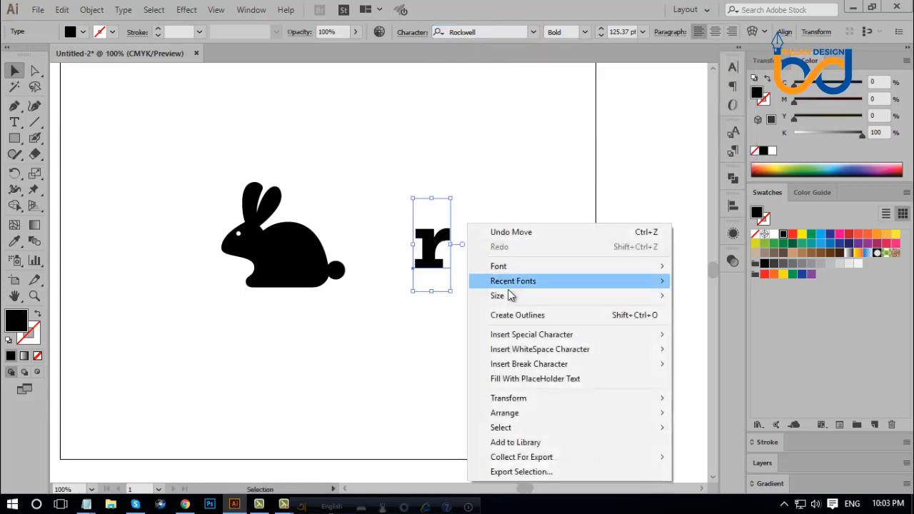
pyautogui.click(520, 317)
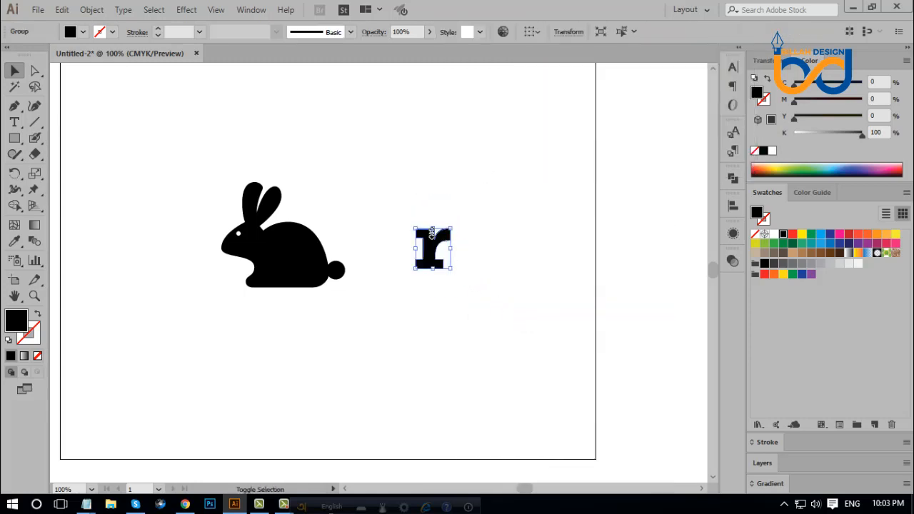
# - Enlarge the outlined "r" about its centre to roughly twice its size and fill it with red
pyautogui.moveTo(451, 228); pyautogui.dragTo(469, 206)
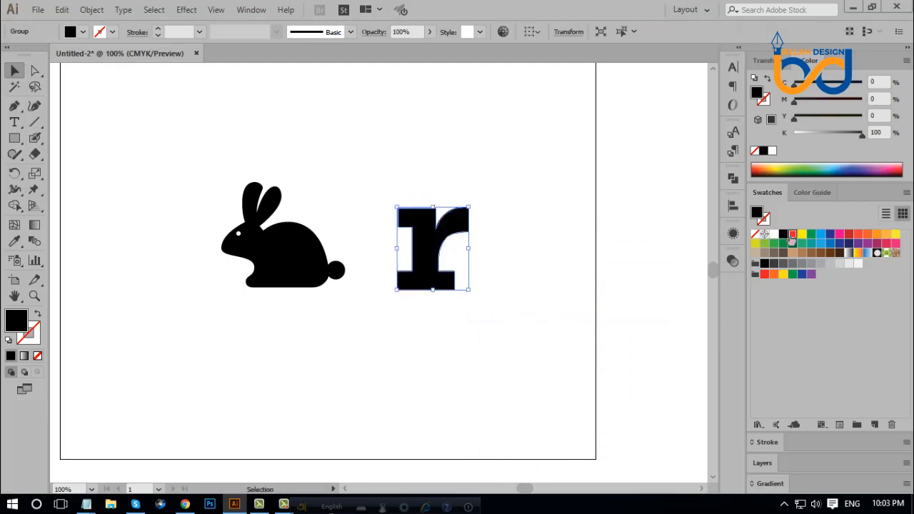
pyautogui.click(792, 234)
pyautogui.click(532, 239)
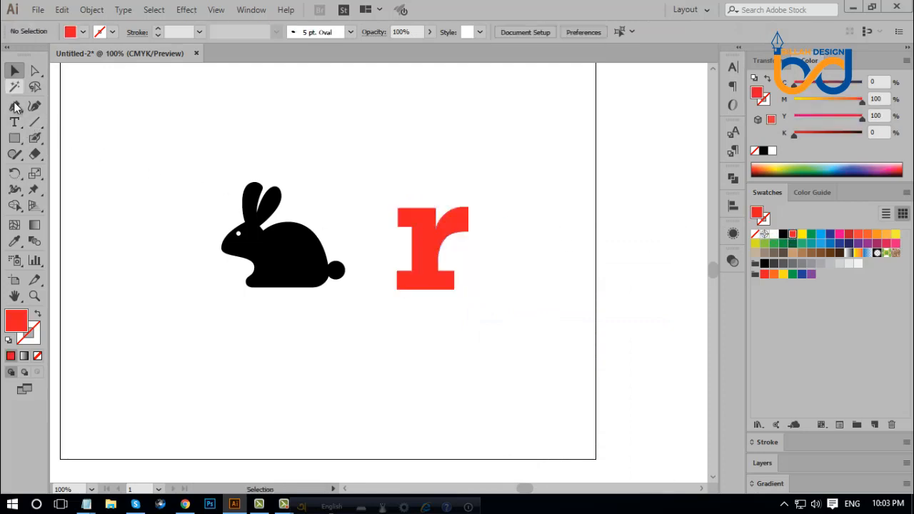
# - Draw a rectangle covering the bottom serif of the "r" and cut the serif off with Pathfinder Minus Front
pyautogui.click(15, 138)
pyautogui.moveTo(373, 318); pyautogui.dragTo(478, 269)
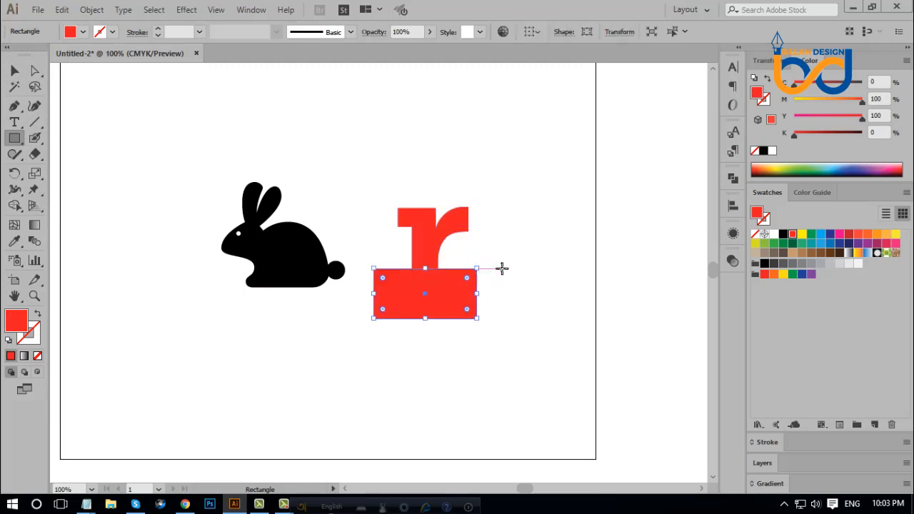
pyautogui.click(15, 71)
pyautogui.moveTo(498, 223); pyautogui.dragTo(476, 322)
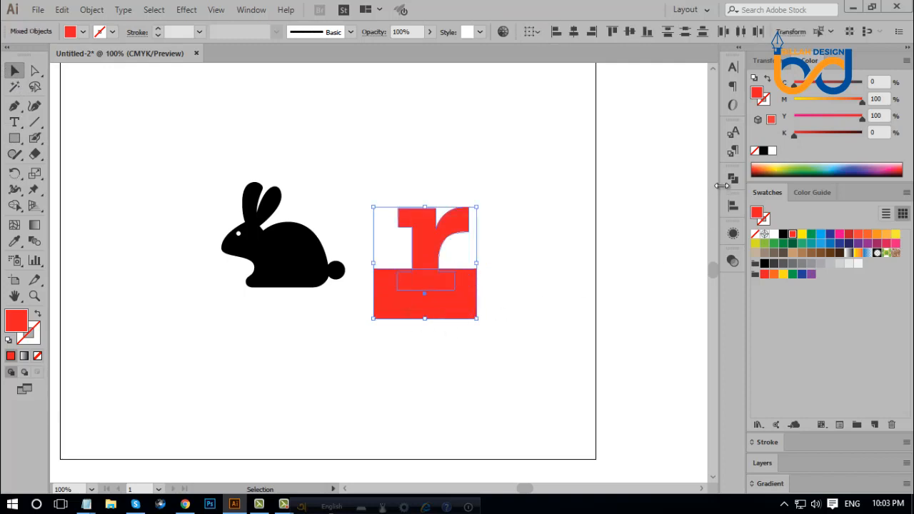
pyautogui.click(733, 178)
pyautogui.click(602, 206)
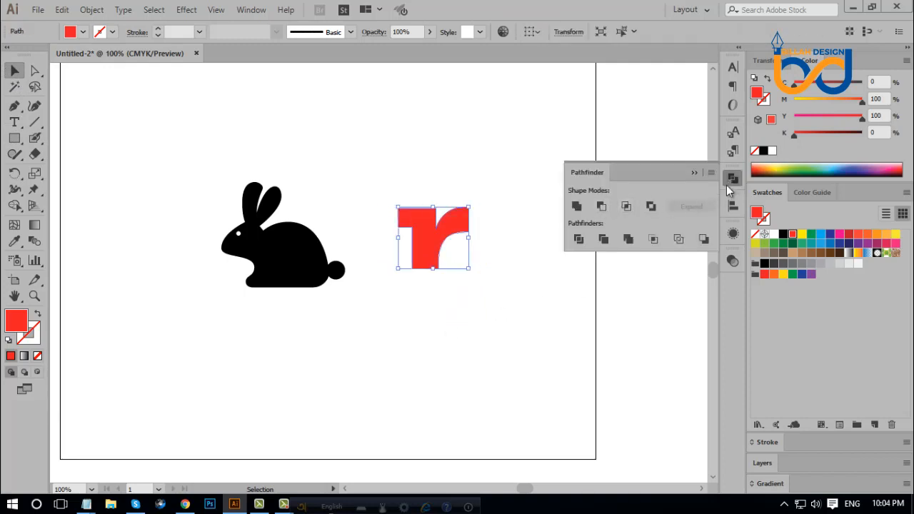
pyautogui.click(733, 178)
# - Place the trimmed red "r" over the lower part of the rabbit's body
pyautogui.click(507, 314)
pyautogui.moveTo(431, 321); pyautogui.dragTo(380, 265)
pyautogui.click(406, 347)
pyautogui.click(466, 350)
# - Shrink the red "r" about its centre and raise it about 5 pt inside the rabbit's body
pyautogui.hotkey('ctrl', '+')
pyautogui.hotkey('ctrl', '+')
pyautogui.hotkey('ctrl', '+')
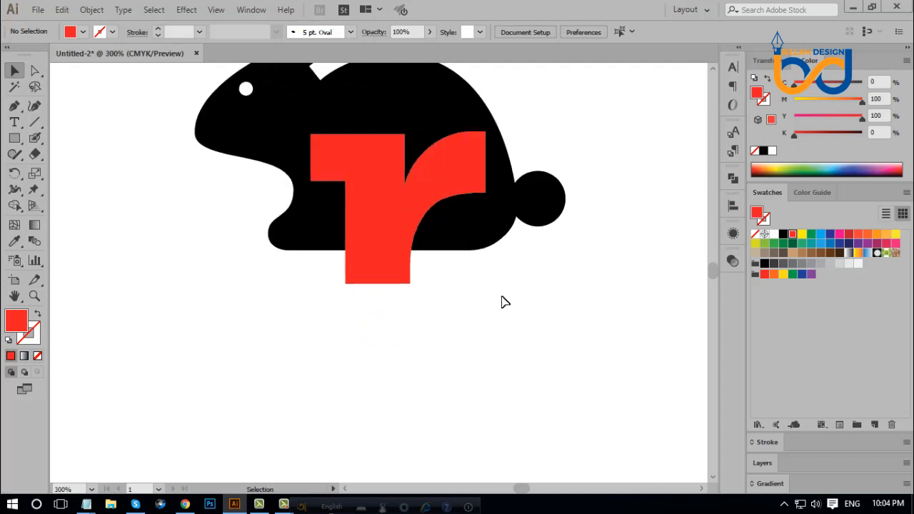
pyautogui.moveTo(459, 267); pyautogui.dragTo(496, 365)
pyautogui.click(417, 296)
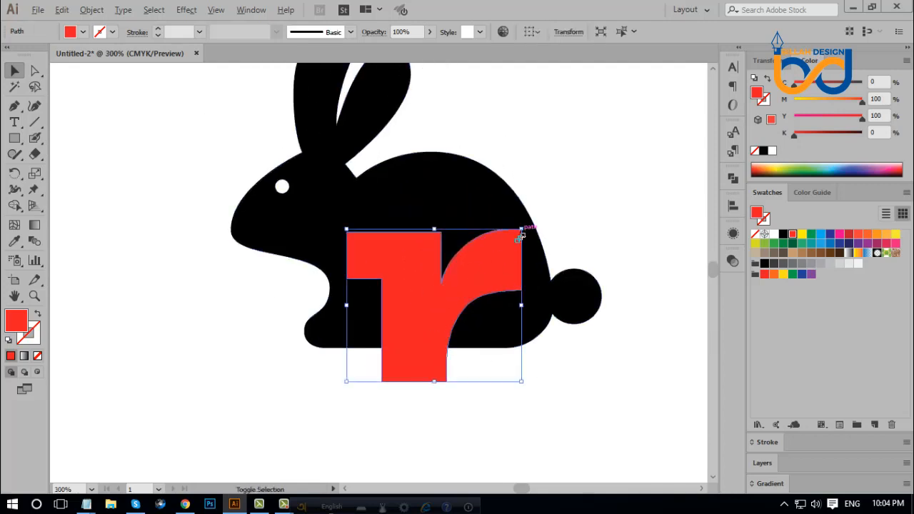
pyautogui.moveTo(520, 230); pyautogui.dragTo(507, 242)
pyautogui.click(559, 390)
pyautogui.moveTo(445, 303); pyautogui.dragTo(445, 293)
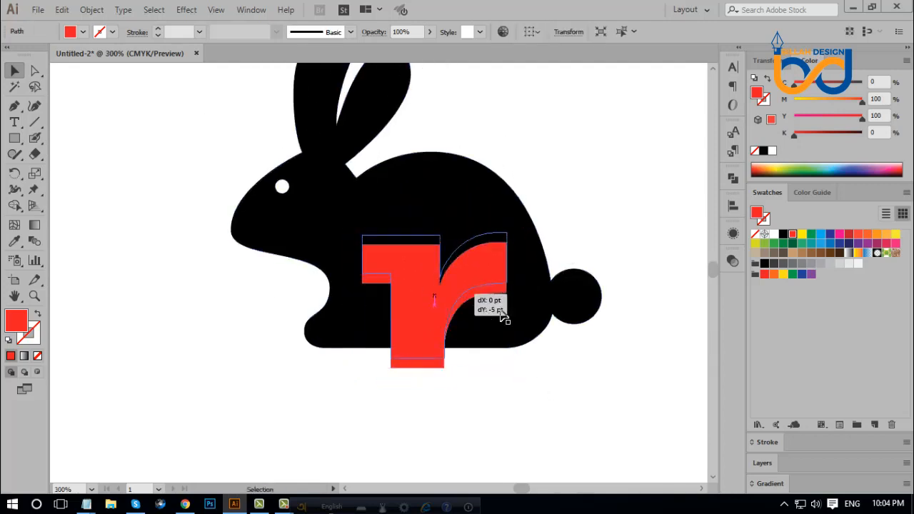
pyautogui.moveTo(504, 319); pyautogui.dragTo(504, 317)
# - Fill the "r" with white and shrink it slightly about its centre
pyautogui.click(774, 235)
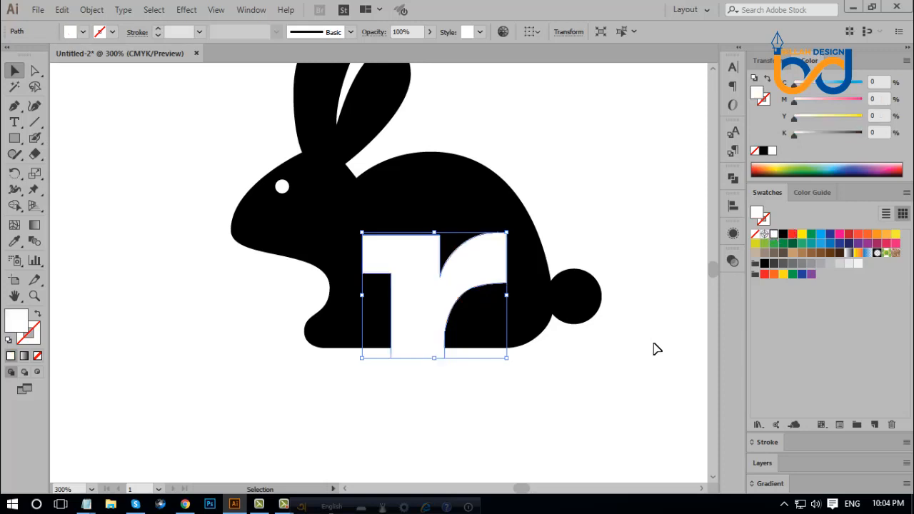
pyautogui.click(555, 384)
pyautogui.scroll(-1, 439, 281)
pyautogui.click(438, 281)
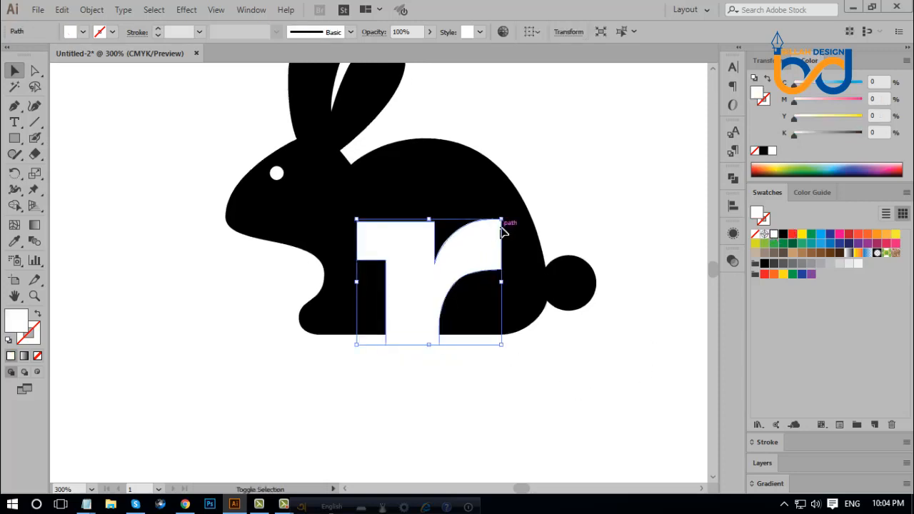
pyautogui.moveTo(501, 220); pyautogui.dragTo(493, 226)
pyautogui.click(522, 379)
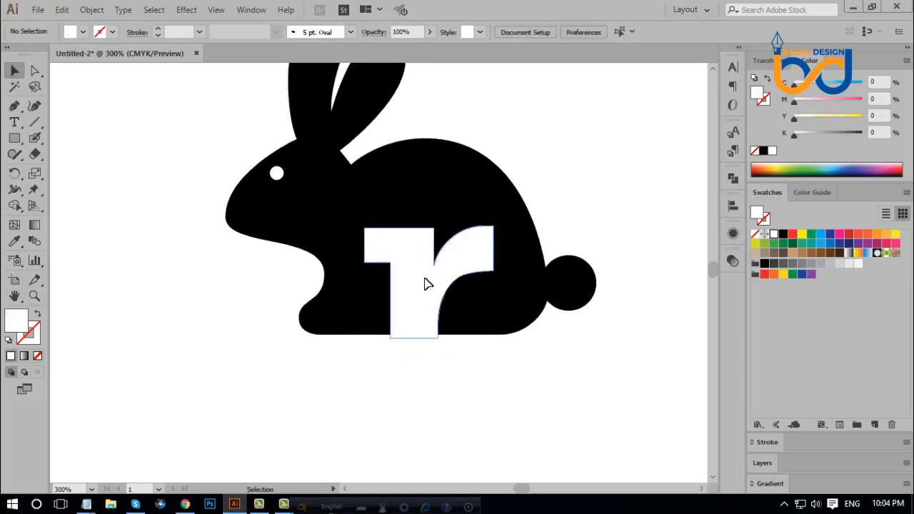
# - Raise the white "r" so its stem ends just above the rabbit's bottom edge
pyautogui.moveTo(424, 281); pyautogui.dragTo(424, 256)
pyautogui.click(501, 392)
pyautogui.press('space')
pyautogui.moveTo(502, 392); pyautogui.dragTo(499, 370)
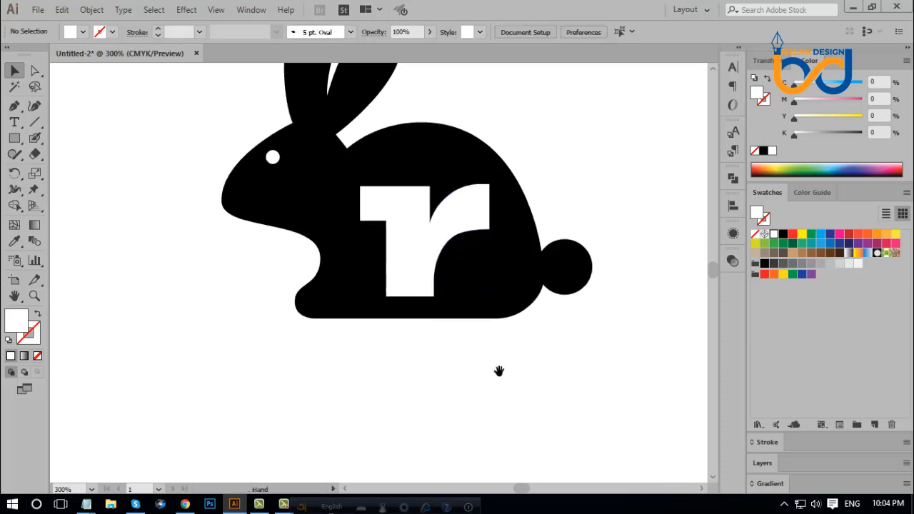
pyautogui.hotkey('ctrl', '-')
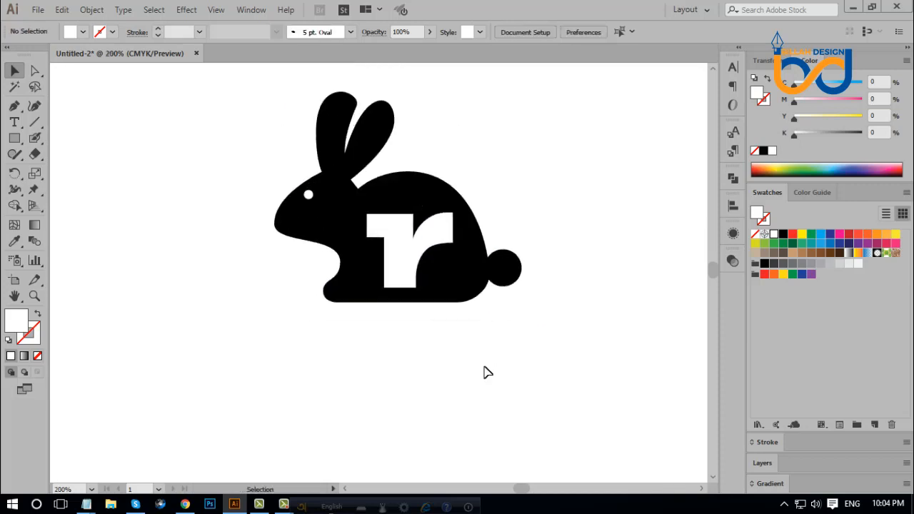
# - Stretch the bottom edge of the letter's stem straight down past the rabbit's base
pyautogui.click(34, 71)
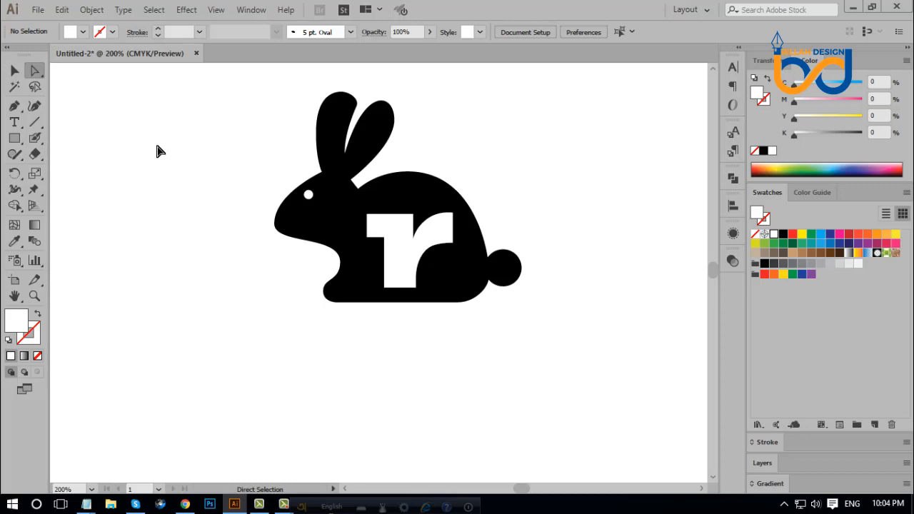
pyautogui.click(403, 294)
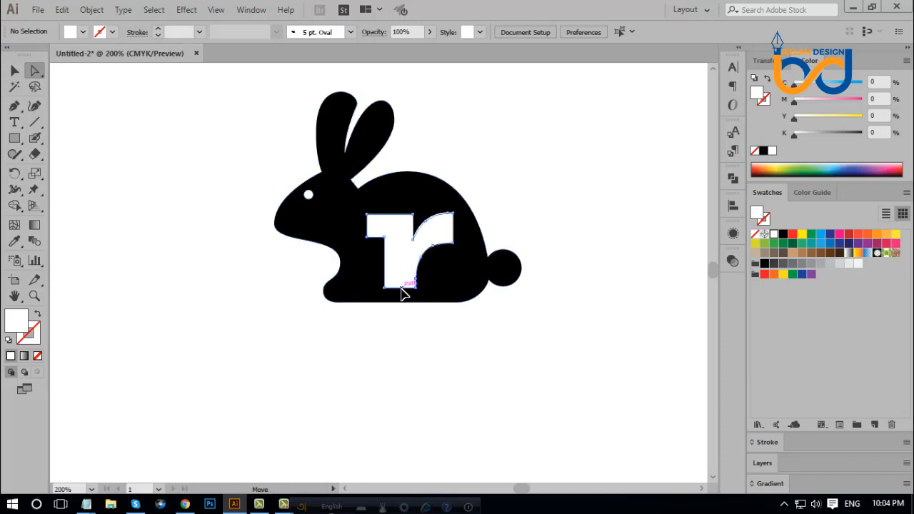
pyautogui.moveTo(402, 296); pyautogui.dragTo(406, 330)
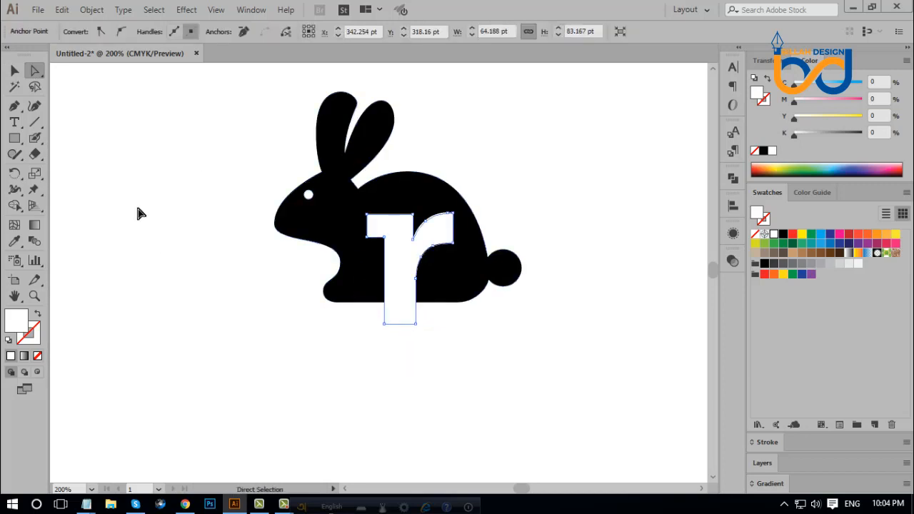
pyautogui.click(14, 70)
pyautogui.click(507, 363)
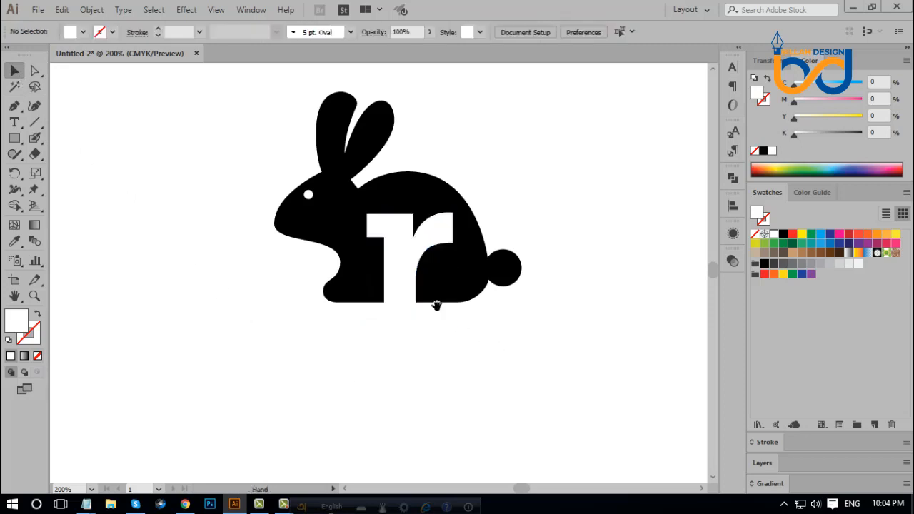
# - Nudge the white "r" up slightly within the rabbit's body
pyautogui.click(437, 306)
pyautogui.click(535, 357)
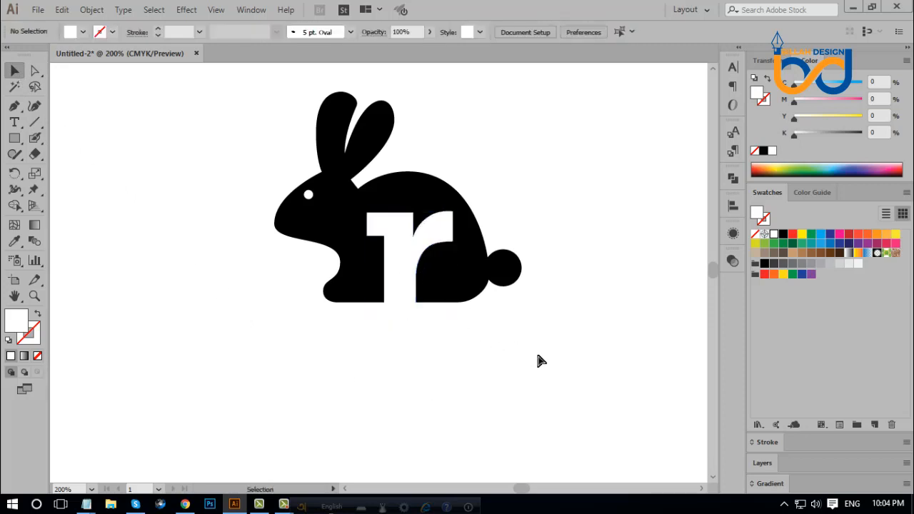
pyautogui.hotkey('ctrl', '0')
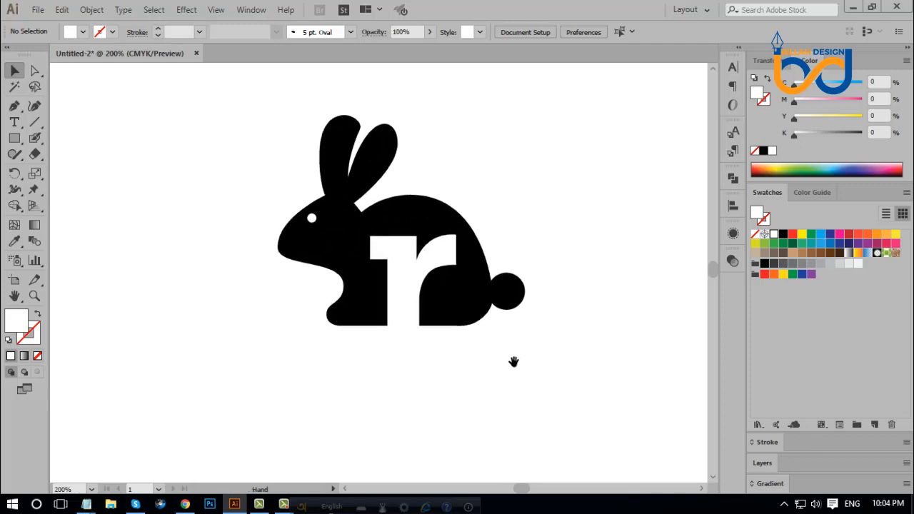
pyautogui.click(416, 278)
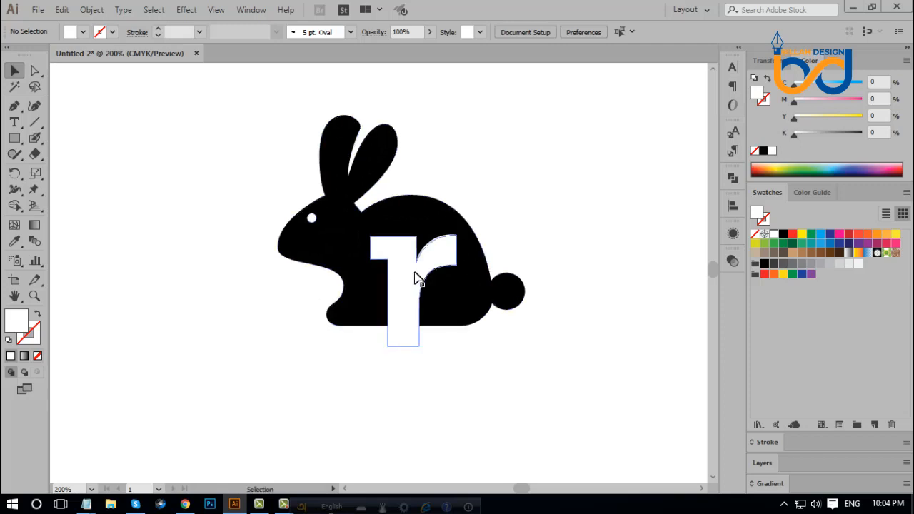
pyautogui.click(516, 392)
# - Round the lower outer corner of the top serif on the "r" with a radius of about 8.45 pt
pyautogui.click(35, 71)
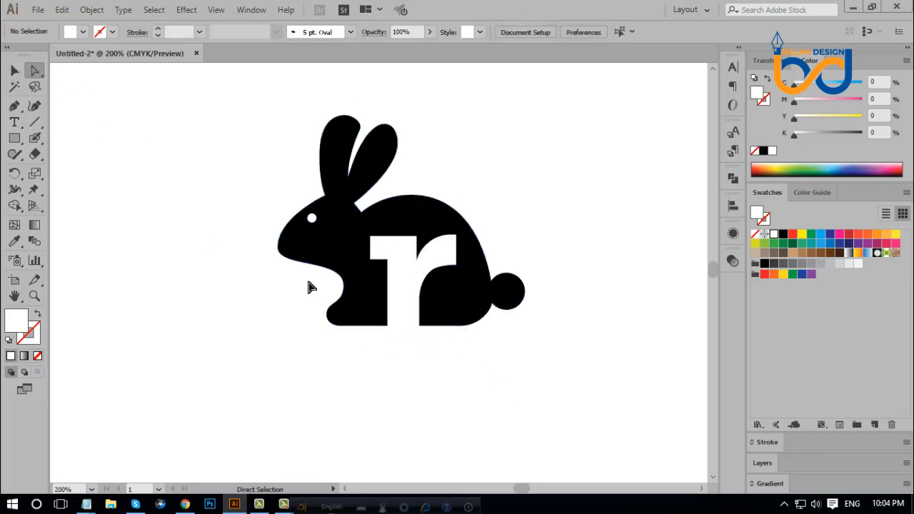
pyautogui.click(370, 260)
pyautogui.moveTo(380, 251); pyautogui.dragTo(382, 252)
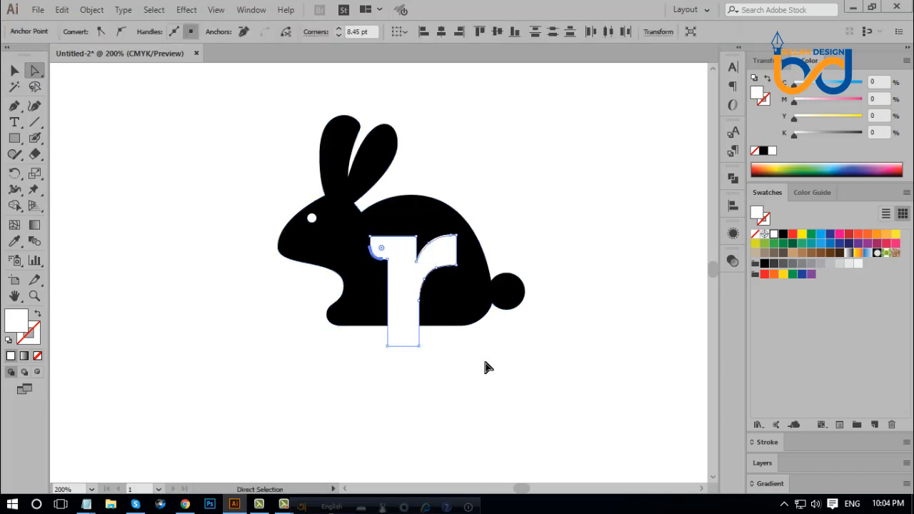
pyautogui.click(545, 377)
# - Examine the rabbit and its letter cut-out at a smaller scale and again close up
pyautogui.press('space')
pyautogui.moveTo(541, 378); pyautogui.dragTo(519, 384)
pyautogui.hotkey('ctrl', '-')
pyautogui.hotkey('ctrl', '-')
pyautogui.hotkey('ctrl', '-')
pyautogui.hotkey('ctrl', '+')
pyautogui.hotkey('ctrl', '+')
pyautogui.hotkey('ctrl', '+')
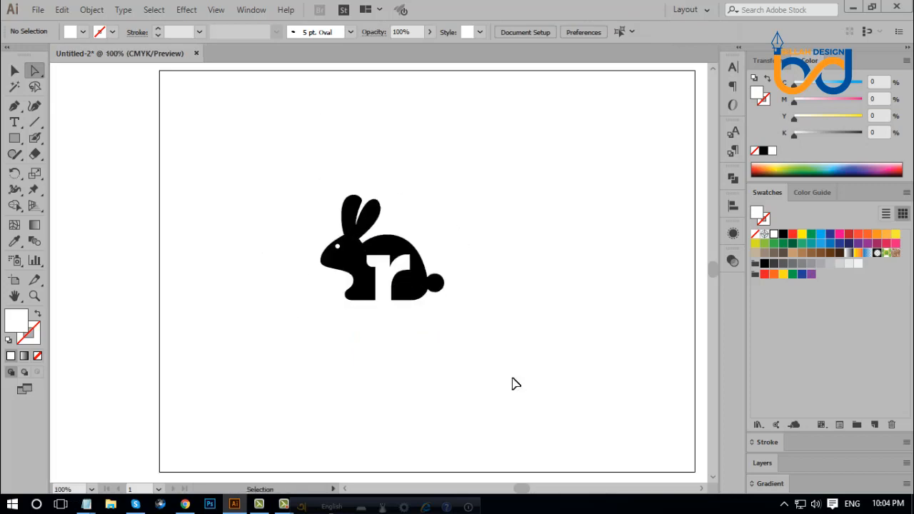
pyautogui.press('space')
pyautogui.moveTo(452, 330); pyautogui.dragTo(458, 334)
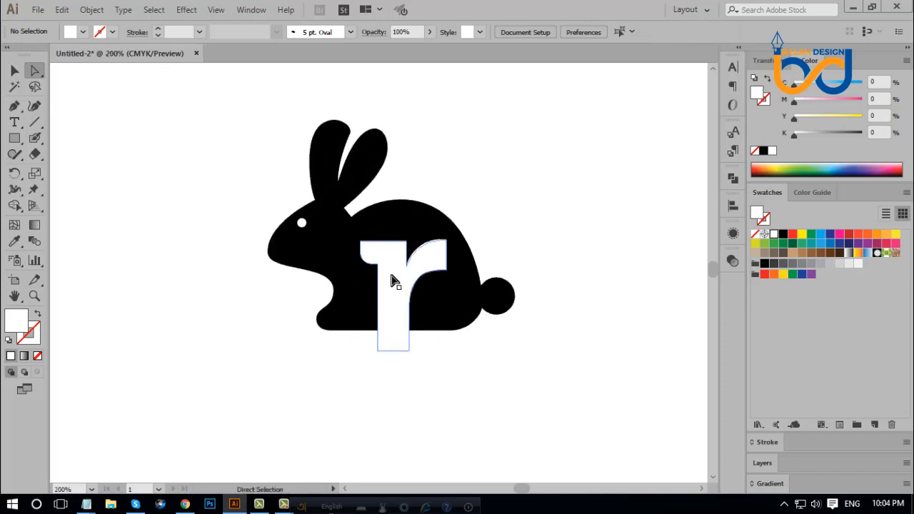
# - Select the rabbit and the white "r" together and subtract the letter from the body with Pathfinder Minus Front
pyautogui.click(16, 72)
pyautogui.moveTo(177, 160); pyautogui.dragTo(567, 379)
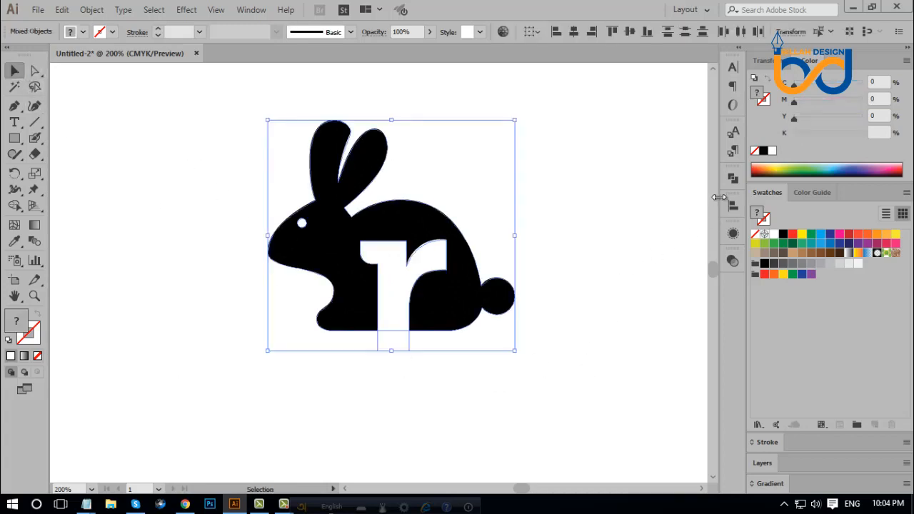
pyautogui.click(734, 178)
pyautogui.click(602, 209)
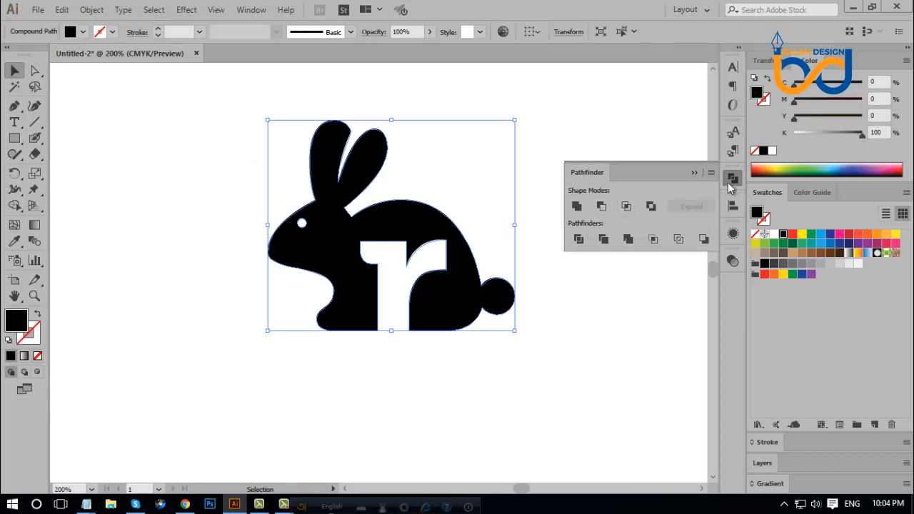
pyautogui.click(730, 180)
pyautogui.click(260, 164)
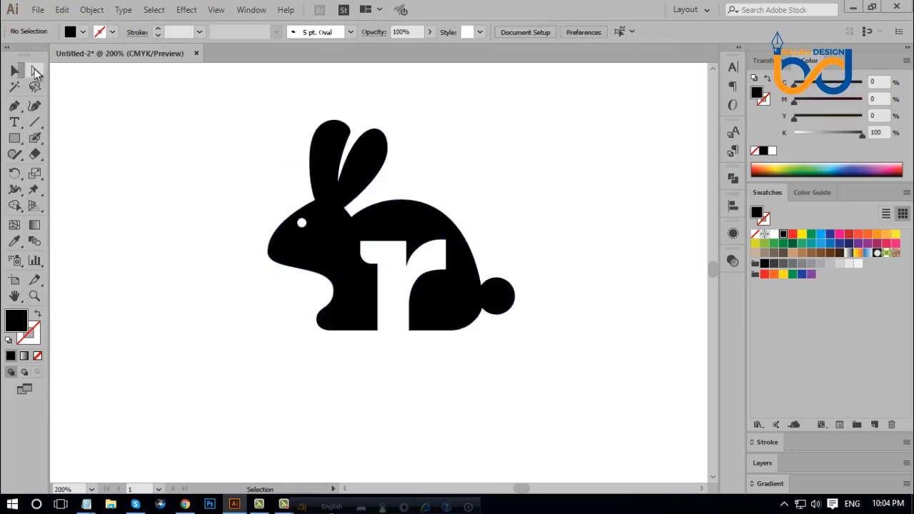
# - Round the bottom corner of the rabbit's front leg where it meets the letter's stem cut-out
pyautogui.click(34, 70)
pyautogui.click(378, 335)
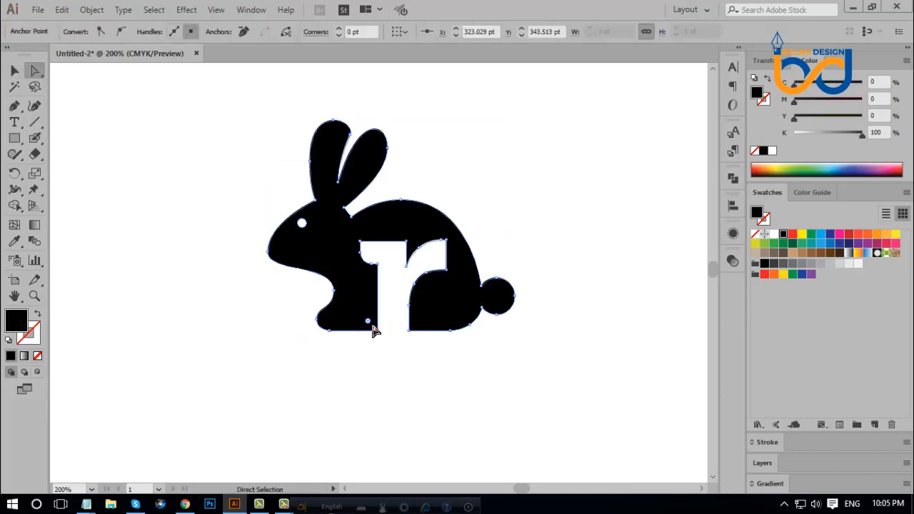
pyautogui.moveTo(370, 322); pyautogui.dragTo(344, 303)
pyautogui.click(383, 348)
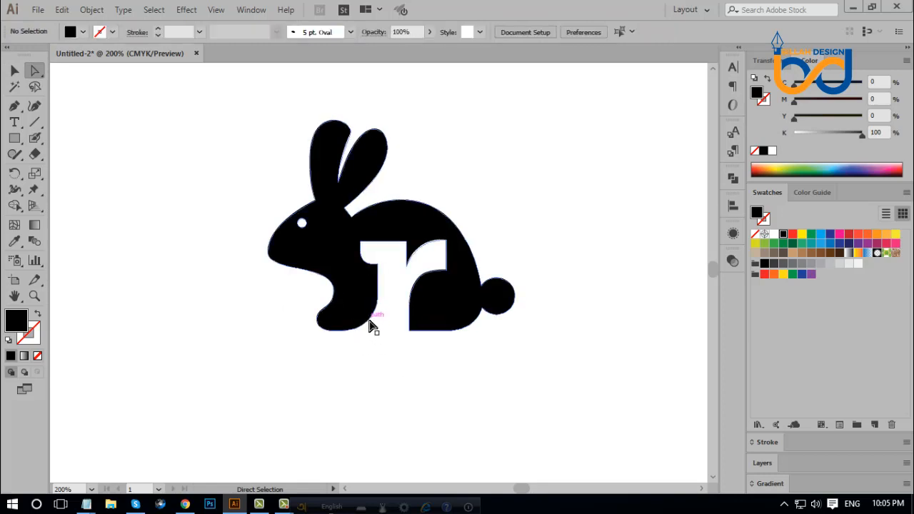
# - Adjust the rounding of the front leg's bottom corner beside the letter's stem to a radius of about 26.9 pt
pyautogui.click(372, 325)
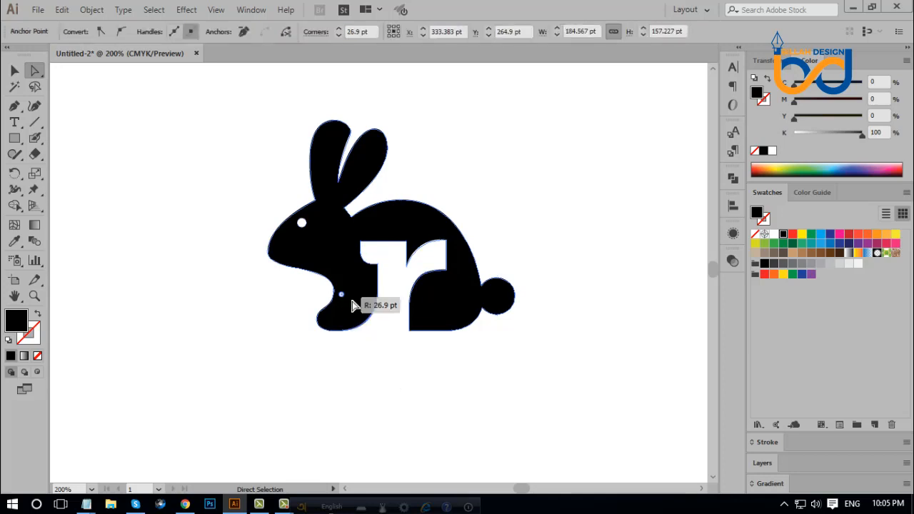
pyautogui.click(441, 376)
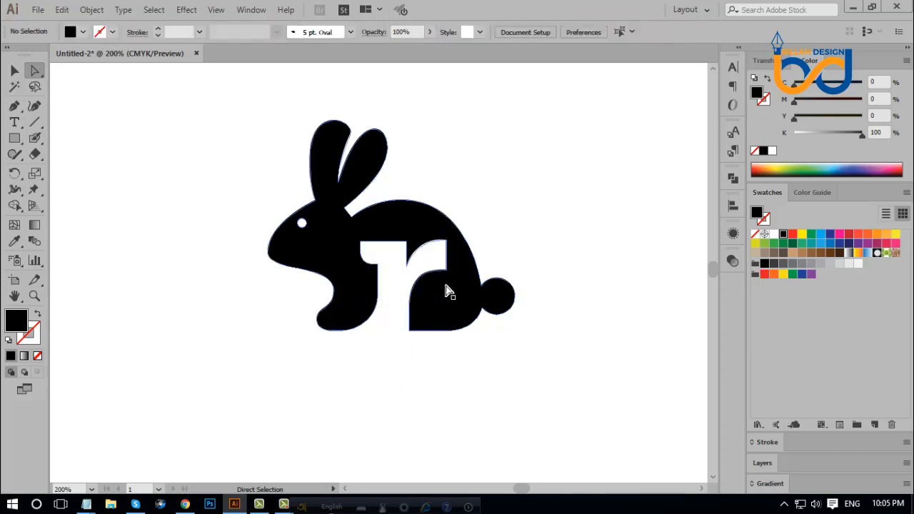
# - Examine the finished rabbit logo close up, on the whole artboard and at full size
pyautogui.press('space')
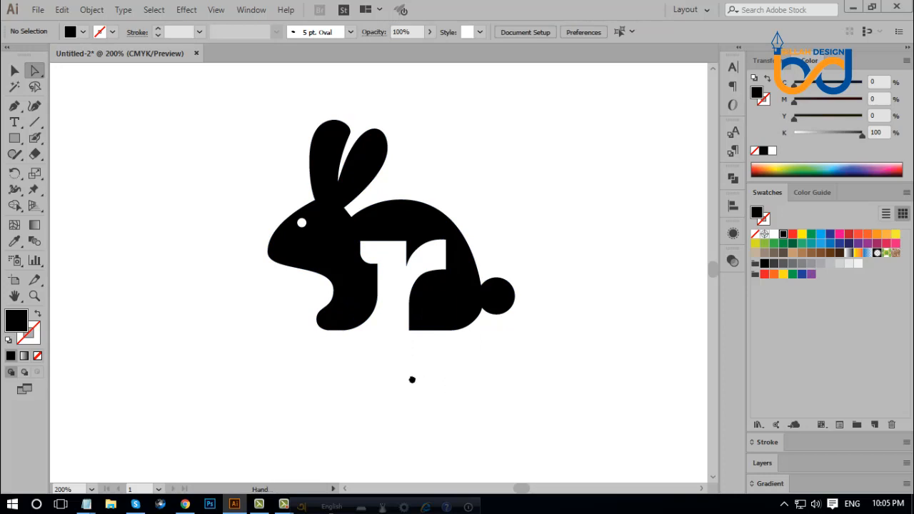
pyautogui.moveTo(412, 379); pyautogui.dragTo(448, 394)
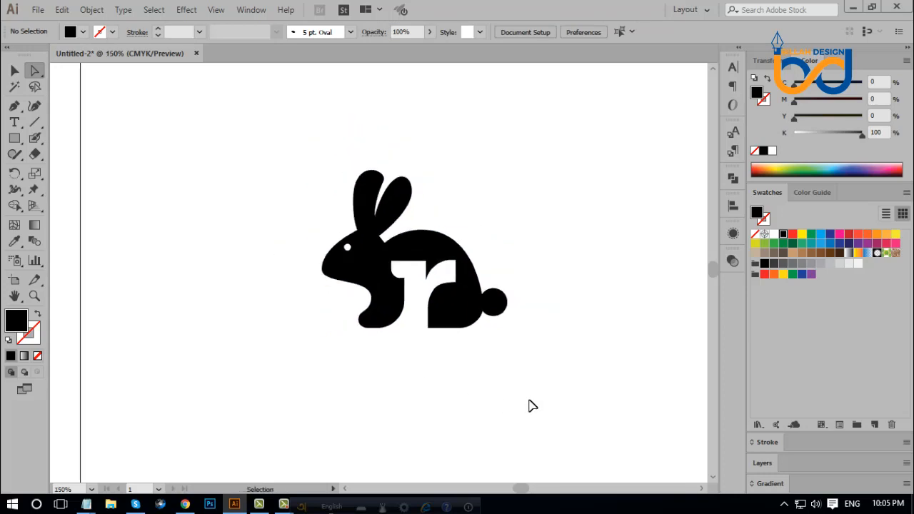
pyautogui.hotkey('ctrl', '-')
pyautogui.hotkey('ctrl', '-')
pyautogui.hotkey('ctrl', '-')
pyautogui.hotkey('ctrl', '-')
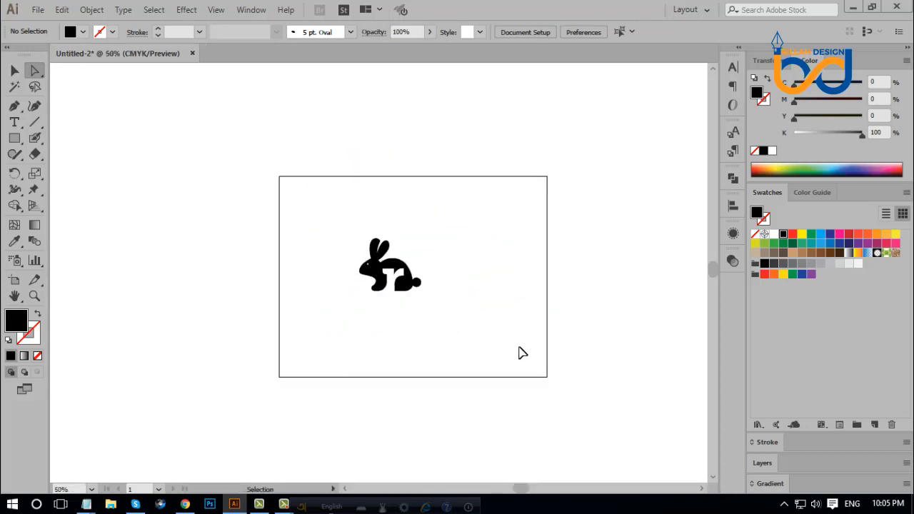
pyautogui.hotkey('ctrl', '+')
pyautogui.hotkey('ctrl', '+')
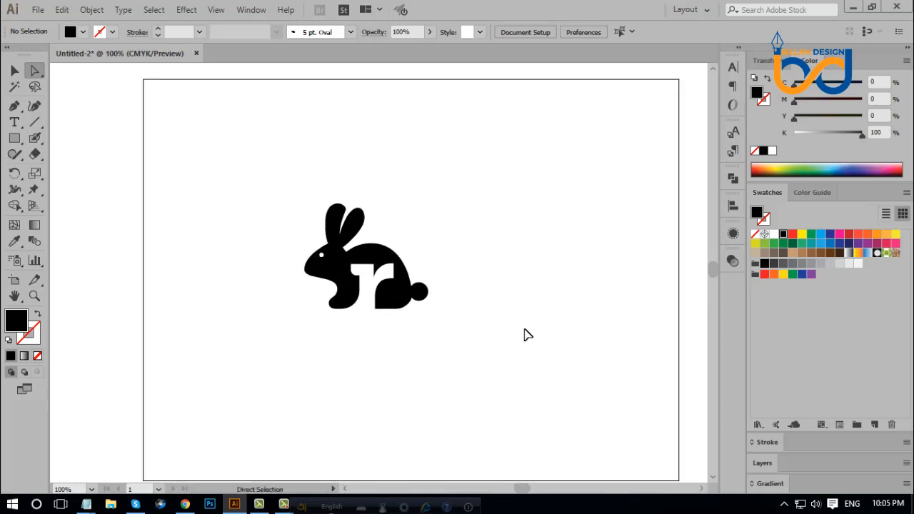
# - Recolor the rabbit dark blue with C 100, M 85, Y 19, K 46 and enlarge it slightly and proportionally about its center
pyautogui.hotkey('ctrl', '-')
pyautogui.press('v')
pyautogui.click(438, 296)
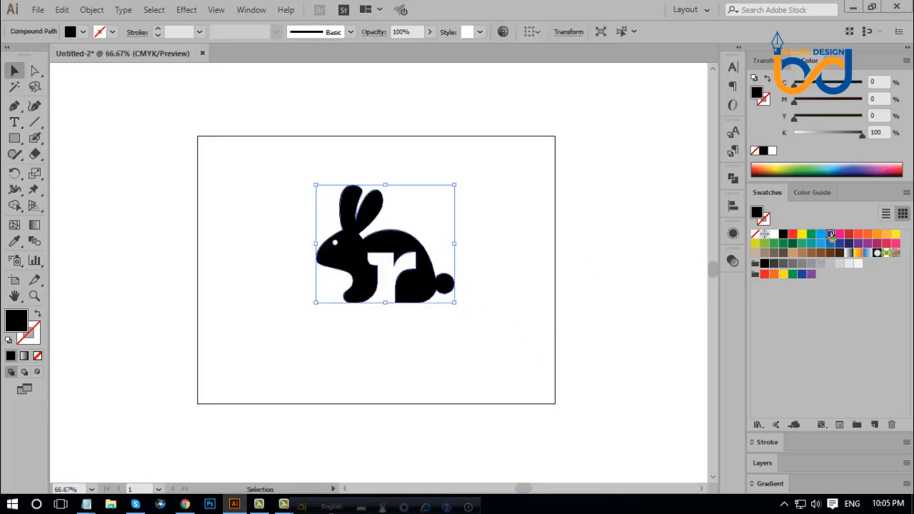
pyautogui.click(831, 234)
pyautogui.moveTo(794, 134); pyautogui.dragTo(813, 133)
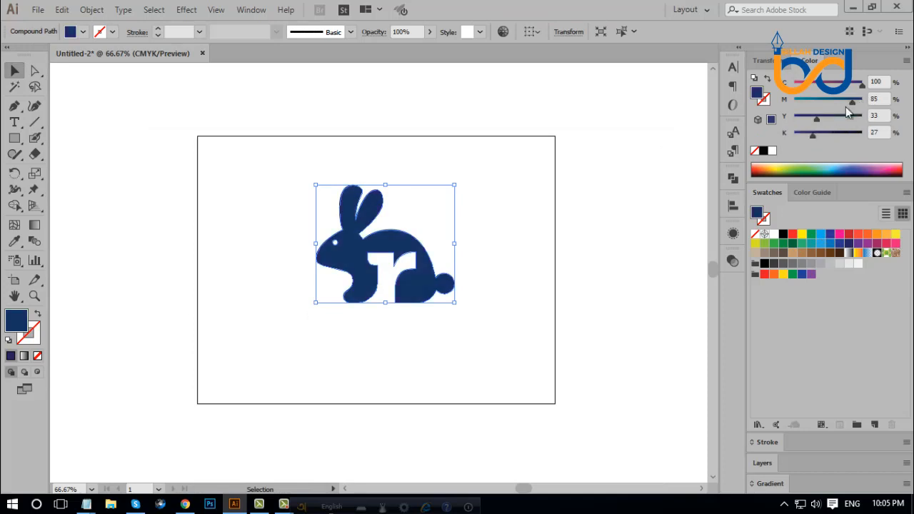
pyautogui.moveTo(813, 134); pyautogui.dragTo(825, 132)
pyautogui.click(808, 117)
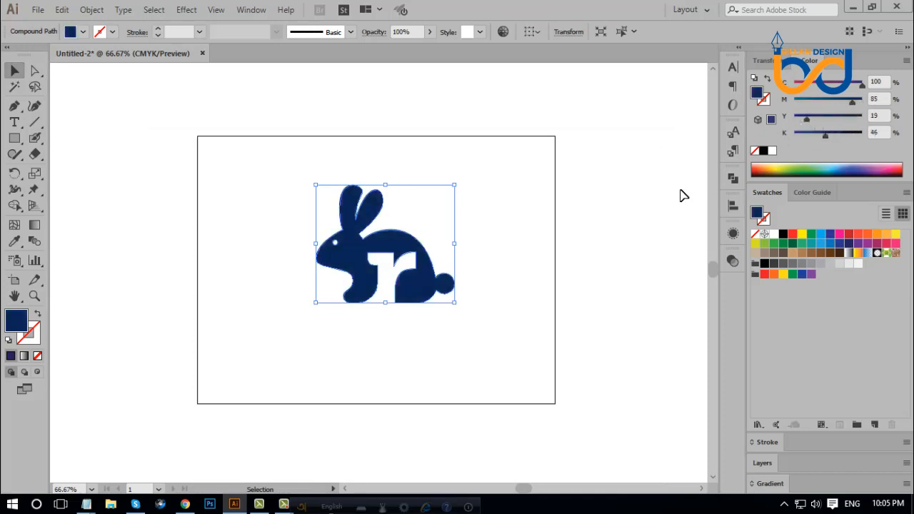
pyautogui.moveTo(455, 244); pyautogui.dragTo(465, 246)
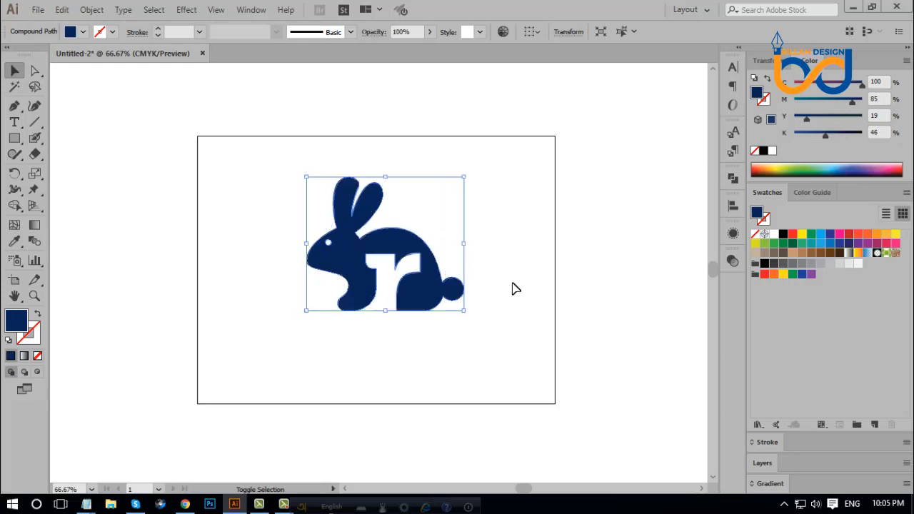
pyautogui.click(528, 296)
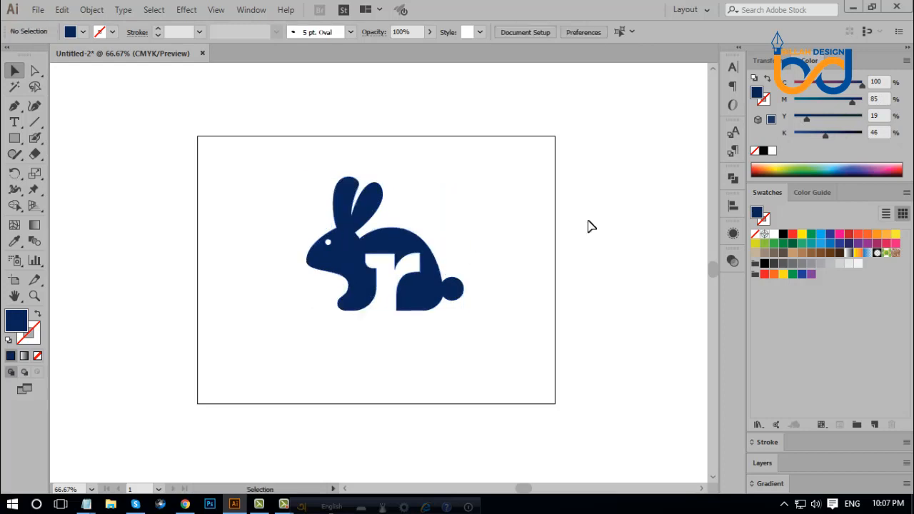